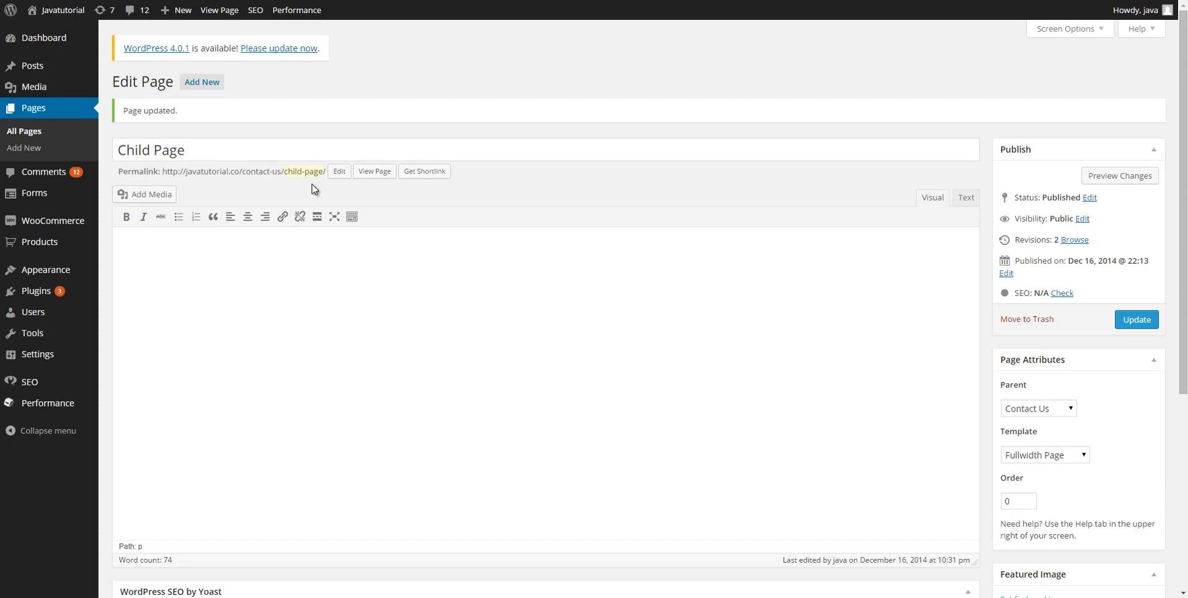
- Show the editor's additional formatting tools, then enter the Lorem ipsum paragraph as the Child Page body and update the page
click(352, 216)
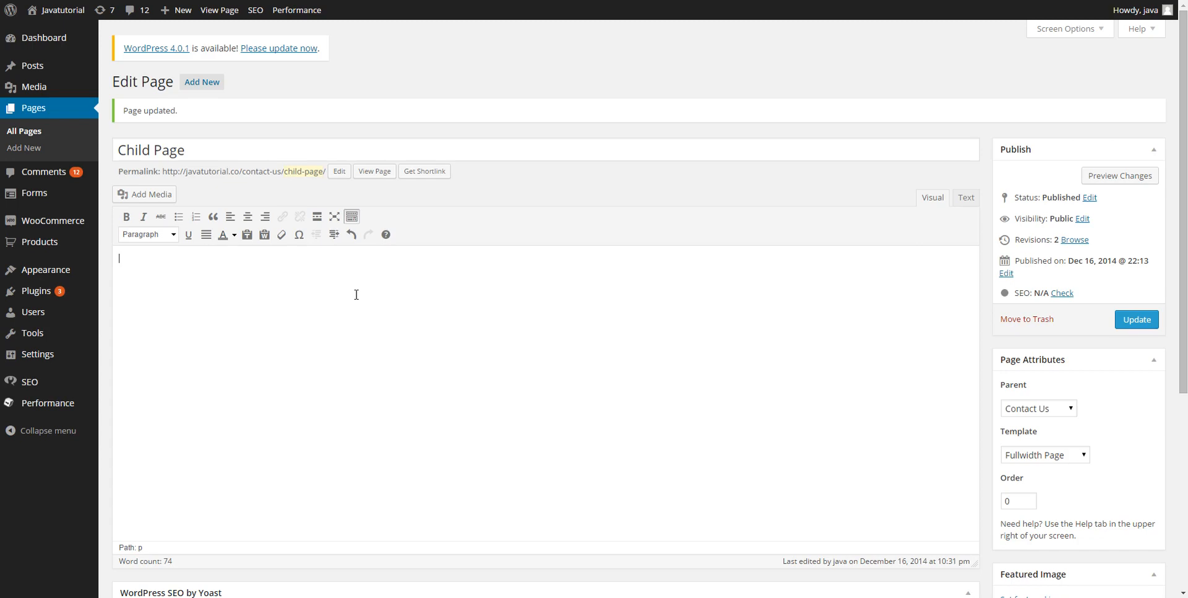
text(Lorem ipsum dolor sit amet, mel etiam appetere accusata ei, dicunt detraxit sea te, pro an habeo laudem. Vero praesent vim an. Quo tota utinam definitionem in, et graeco mandamus deseruisse has. Vix ut quaestio qualisque argumentum, utamur moderatius id ius. Melius principes delicatissimi in nam, te cum purto dicat bonorum. Ex vix inani saperet platonem, eos quem porro fastidii ea. Assum vocent qui eu, ut duo legimus splendide voluptatum, usu labores adipisci id.)
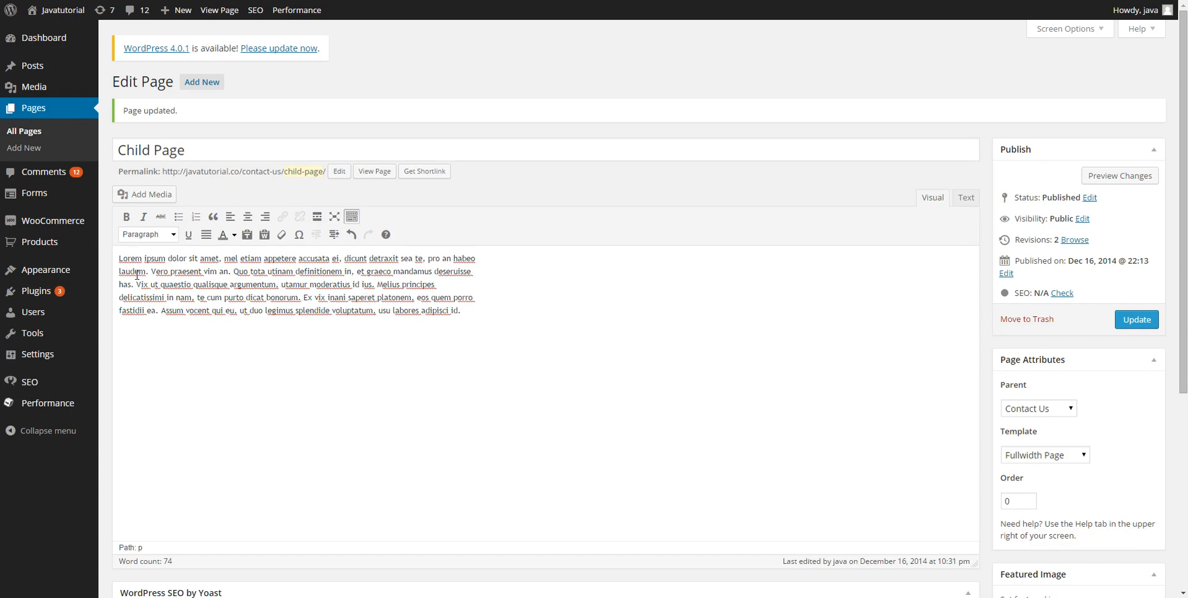
drag(120, 259, 211, 256)
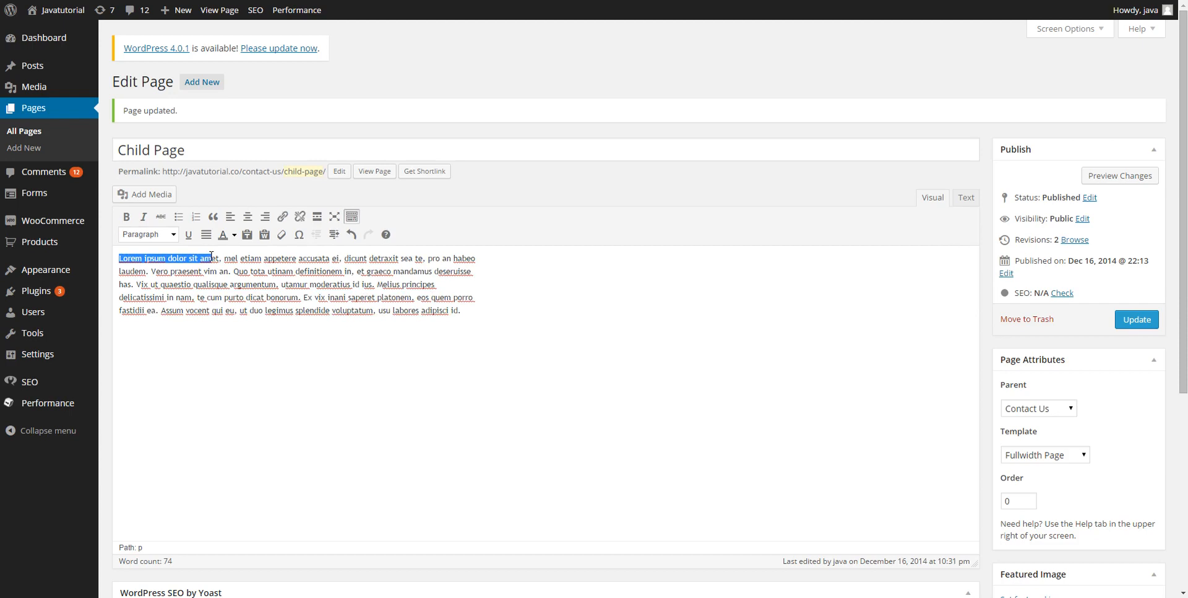
click(305, 298)
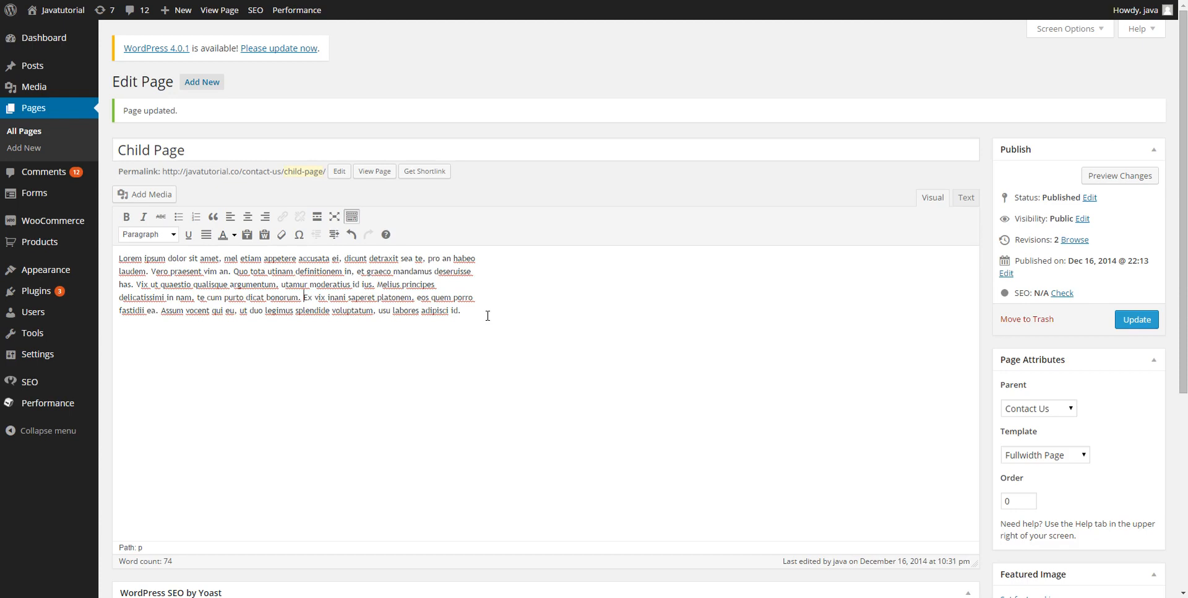
click(1143, 320)
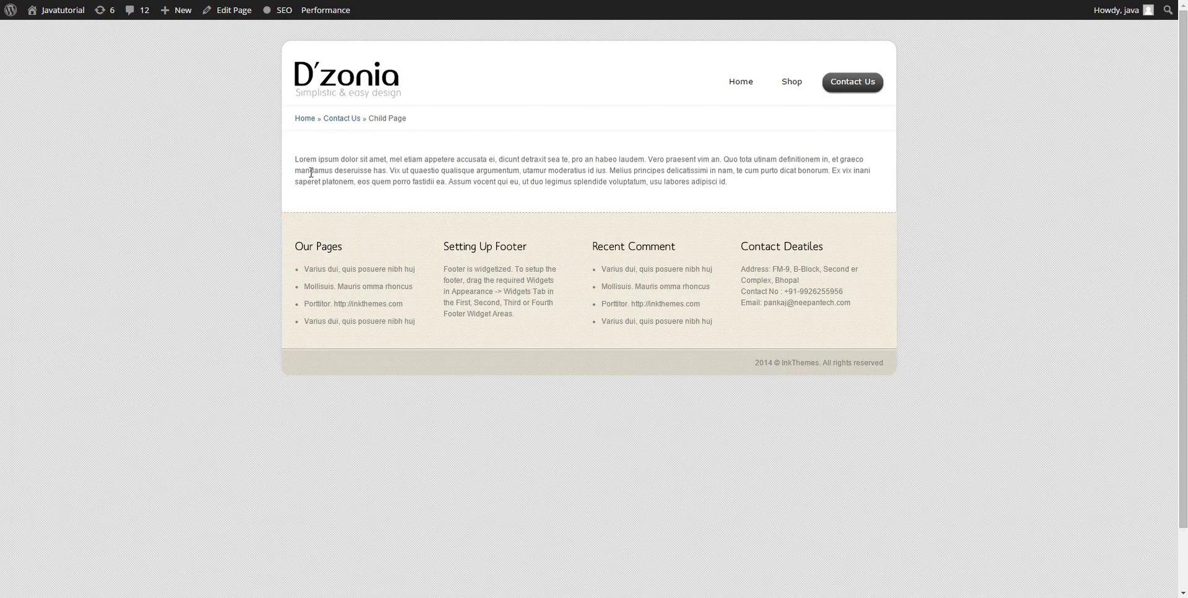
- Copy the Lorem ipsum paragraph from the published page and paste it as a second paragraph below the first in the editor
drag(745, 186, 297, 152)
key(ctrl+c)
click(695, 162)
key(ctrl+Tab)
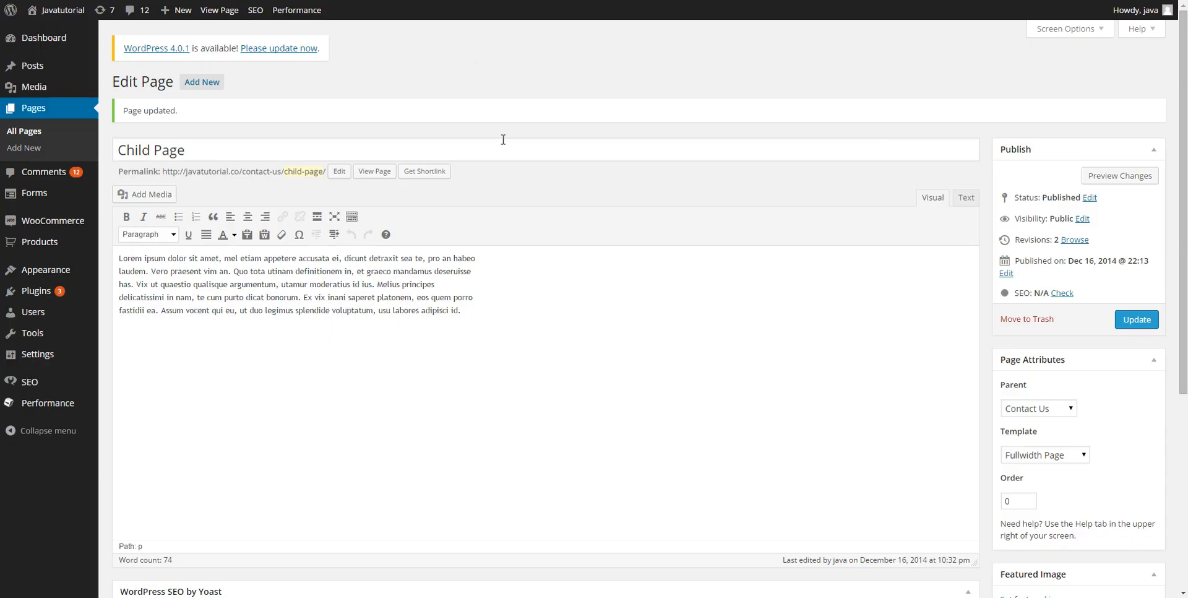
click(479, 300)
click(479, 310)
key(Return)
key(Return)
key(ctrl+v)
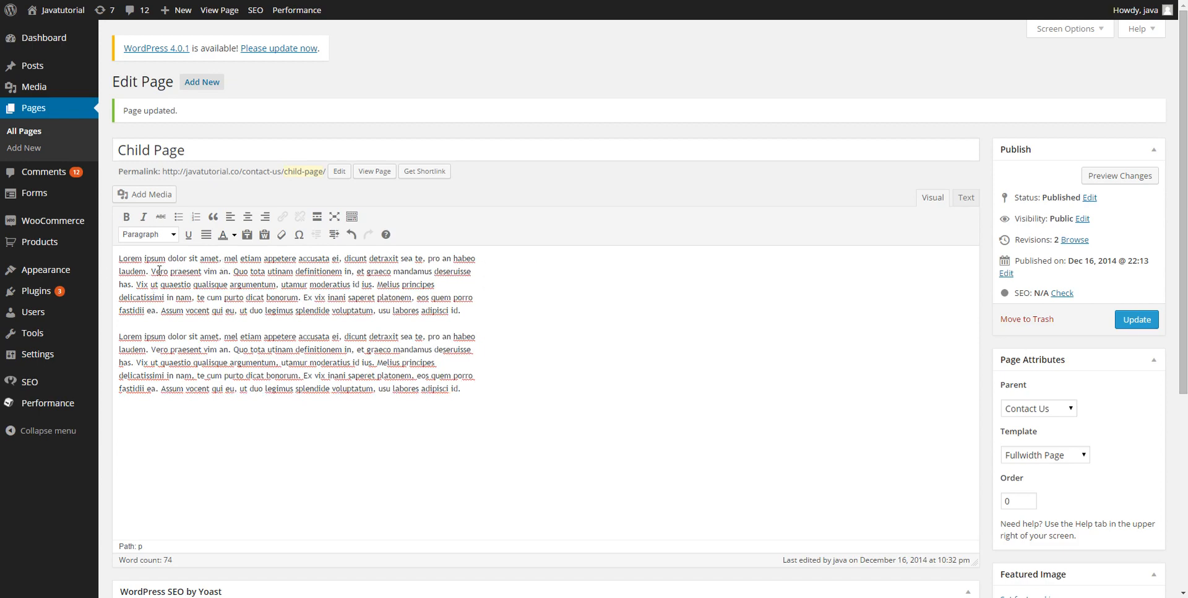
- Insert the Mobile-Phone-icon image from the media library before the first paragraph, then update the page and reload its published view
click(159, 195)
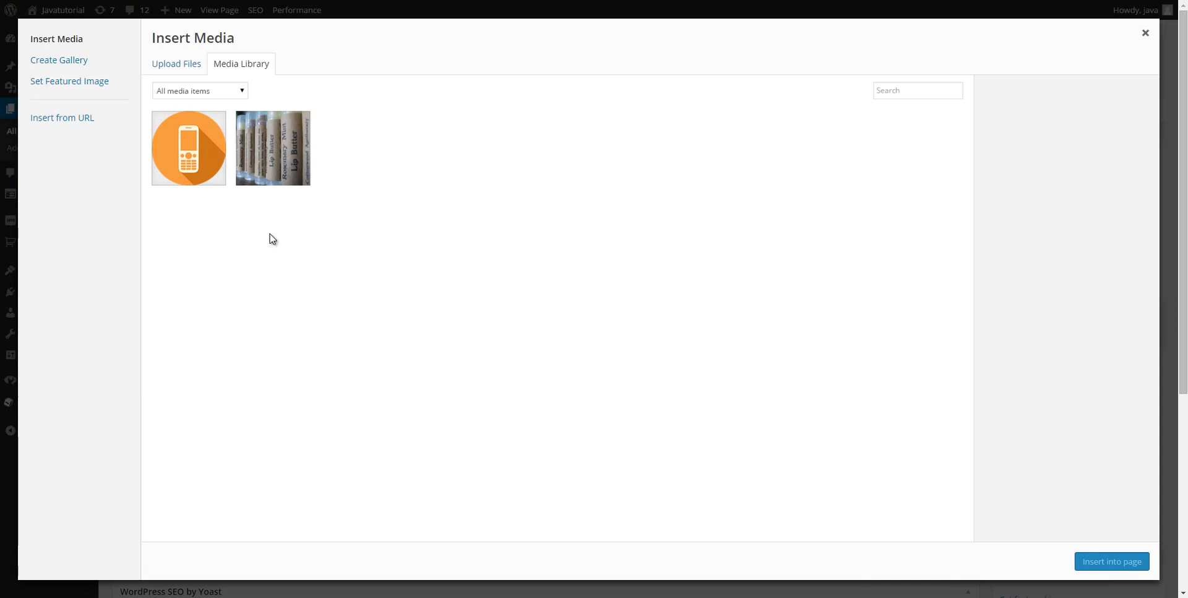
click(195, 152)
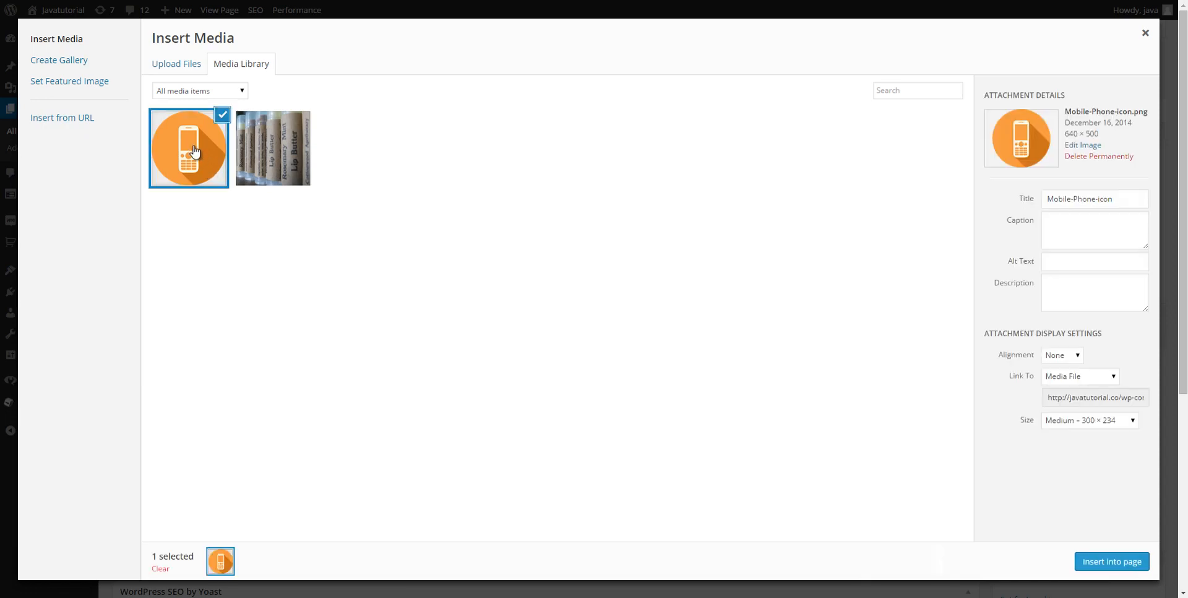
click(1122, 562)
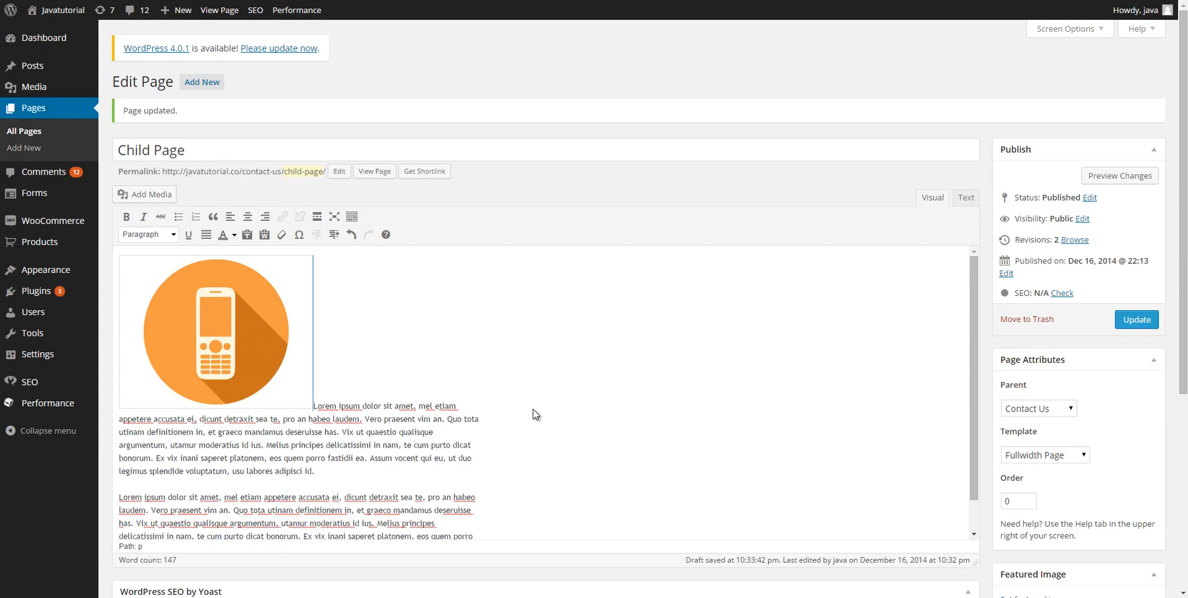
click(1145, 320)
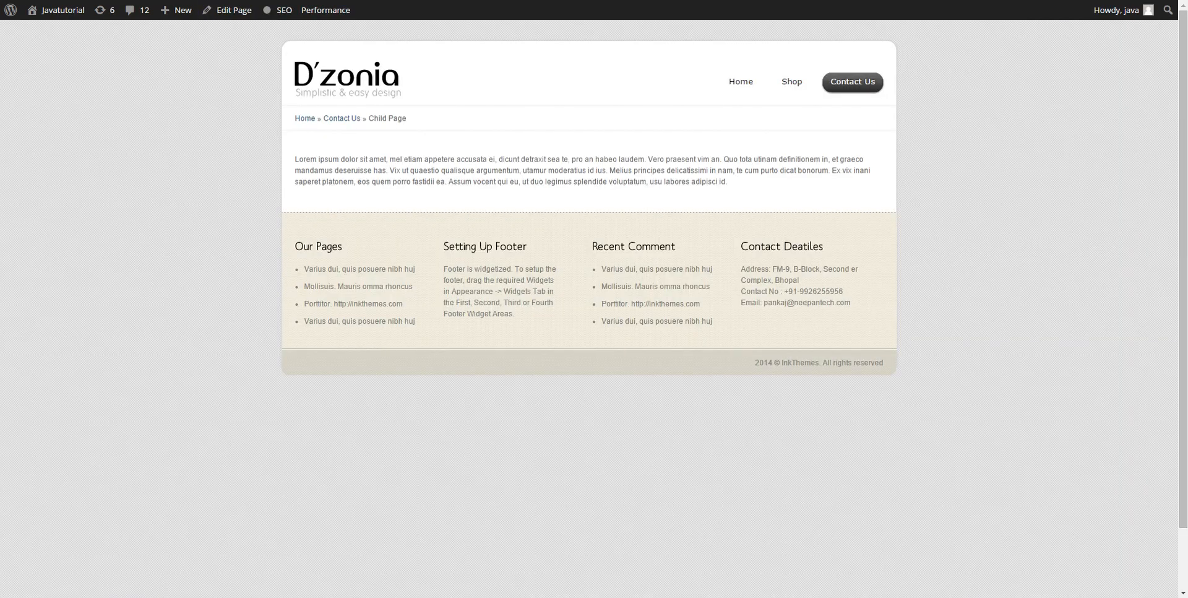
key(F5)
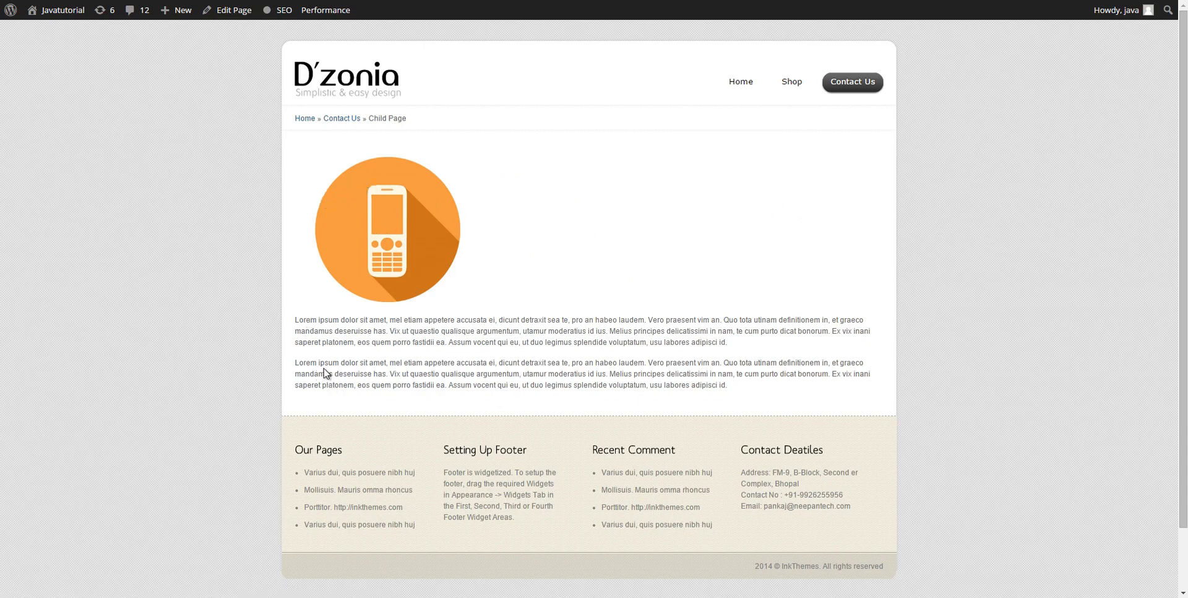
- In the phone image's edit settings, set the size to 80% and remove the link URL
key(ctrl+shift+Tab)
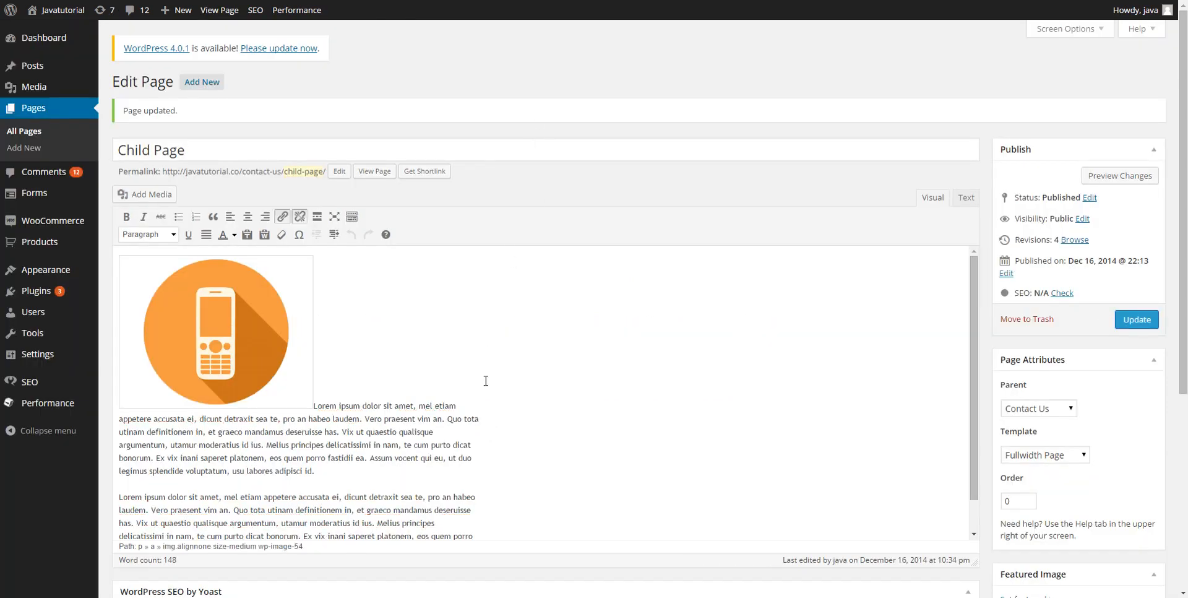
click(217, 317)
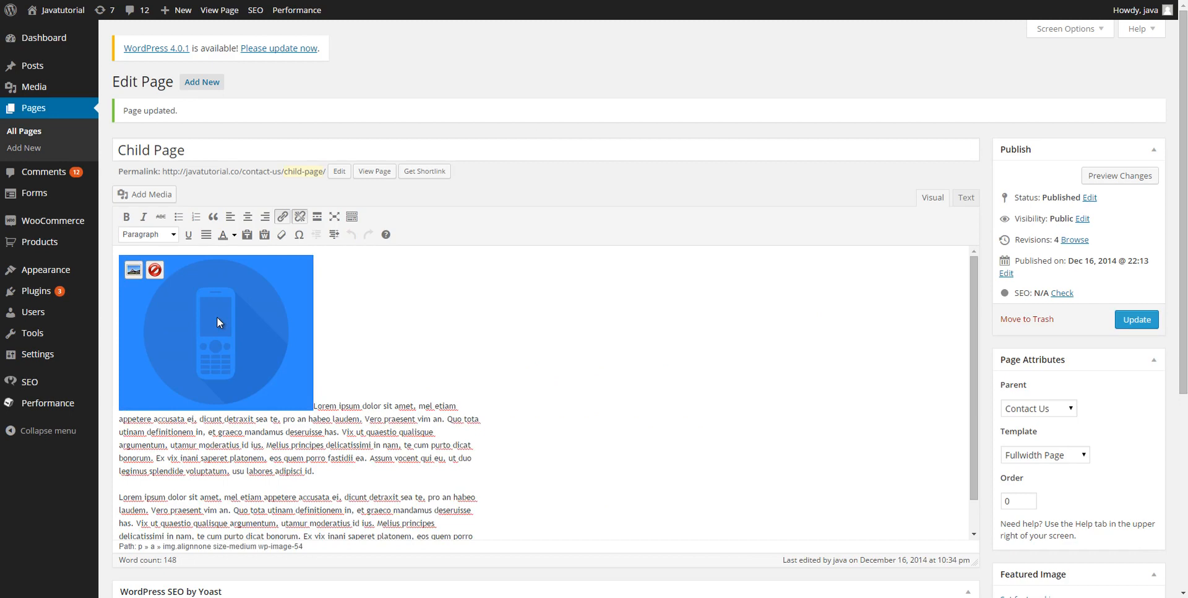
click(133, 270)
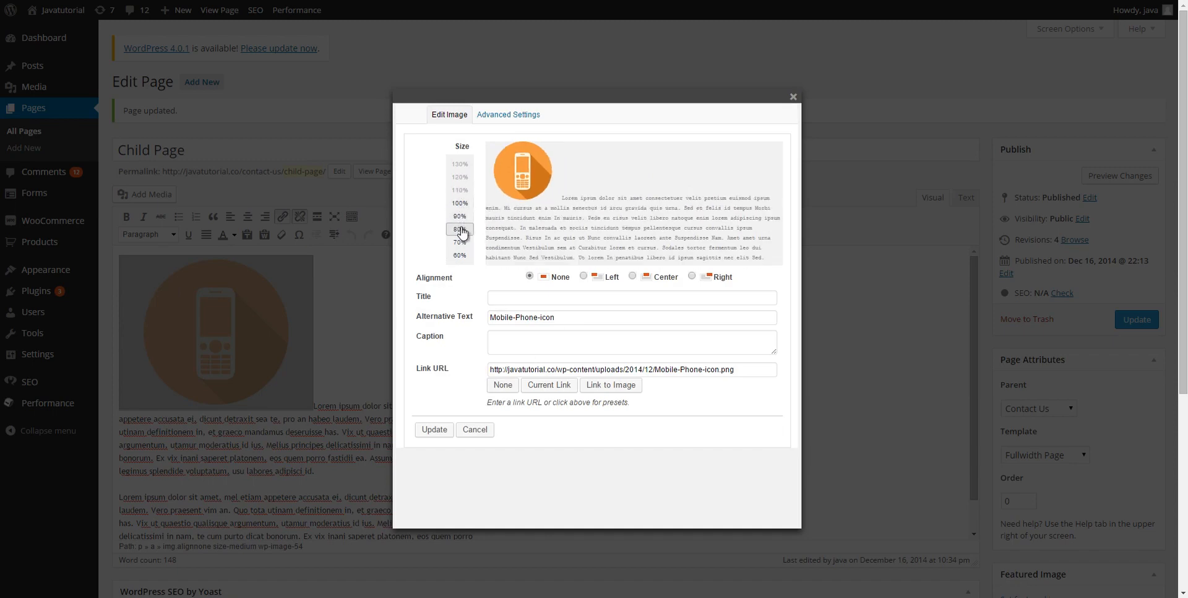
click(523, 301)
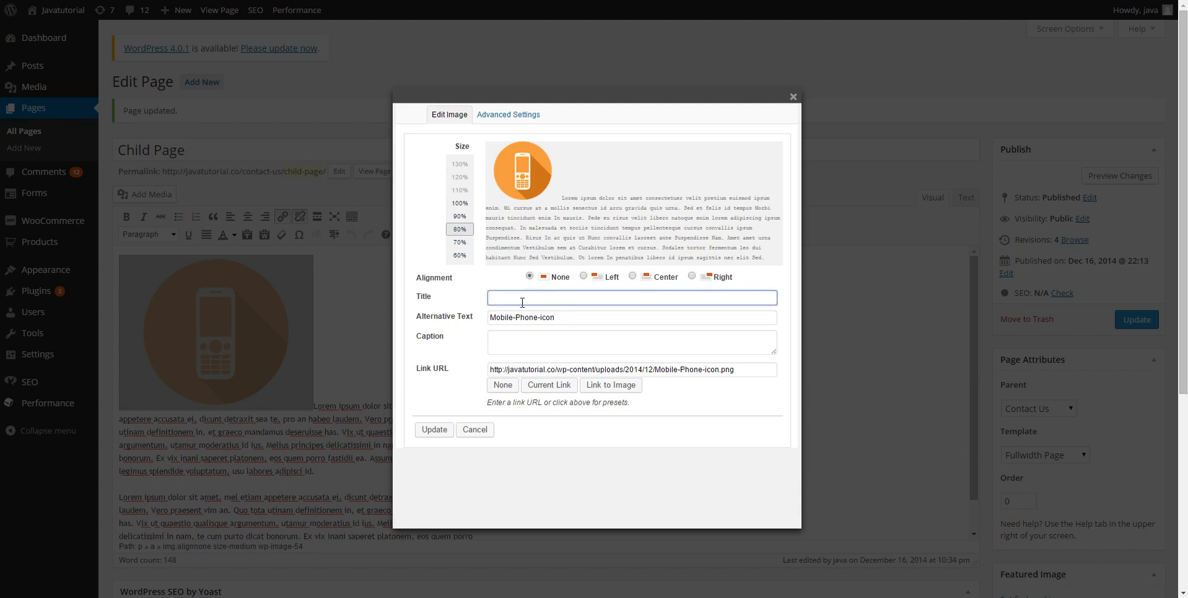
drag(560, 317, 492, 319)
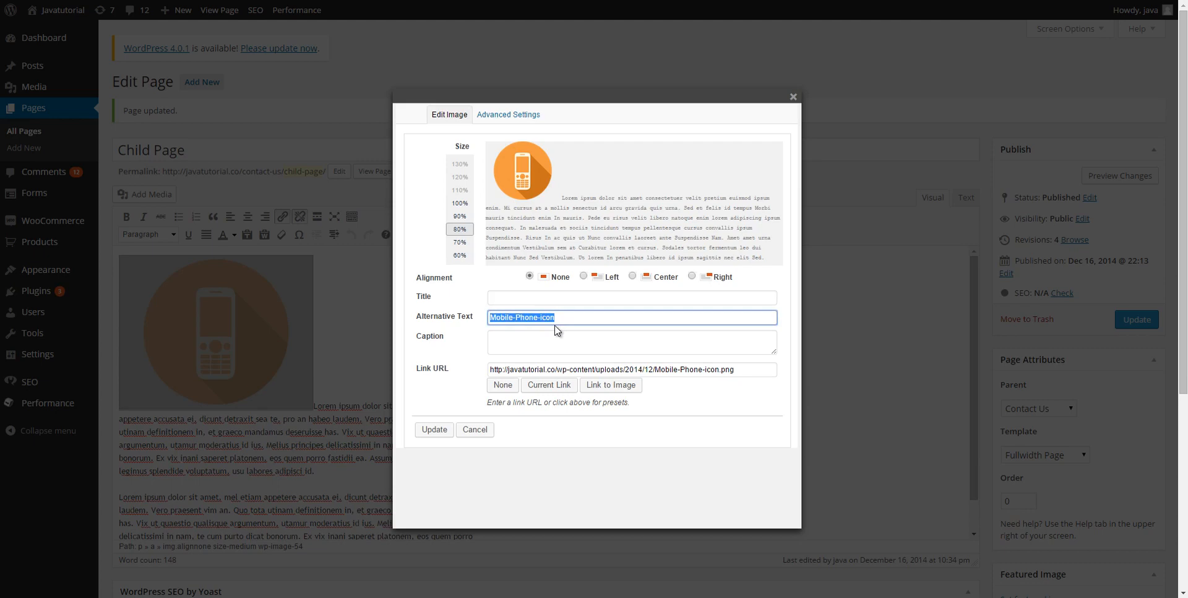
click(522, 337)
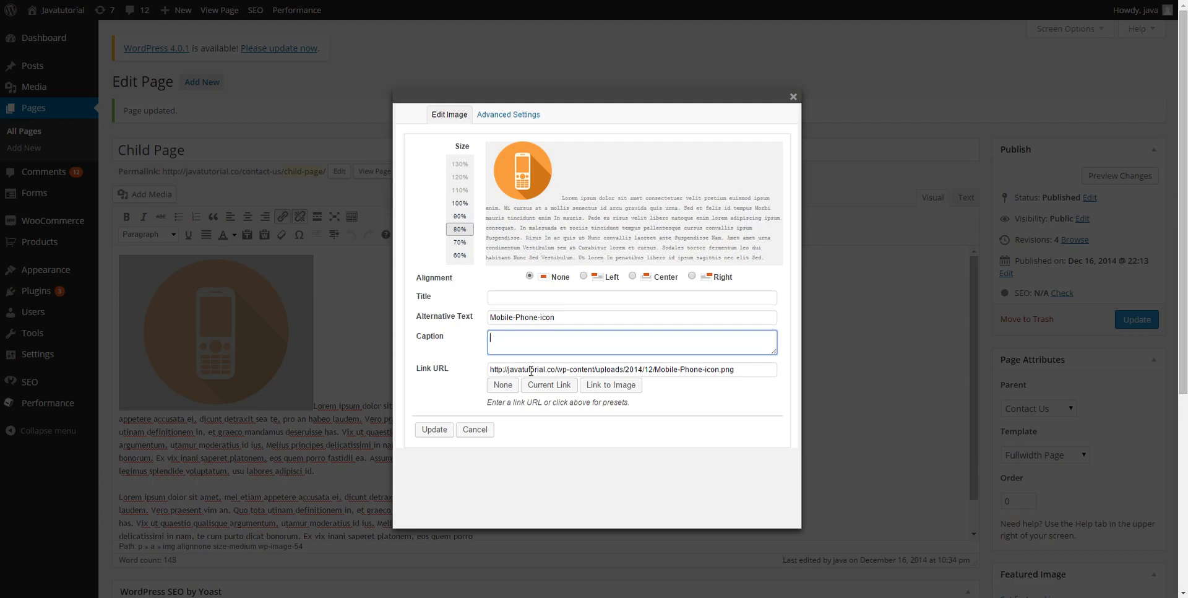
drag(750, 369, 468, 358)
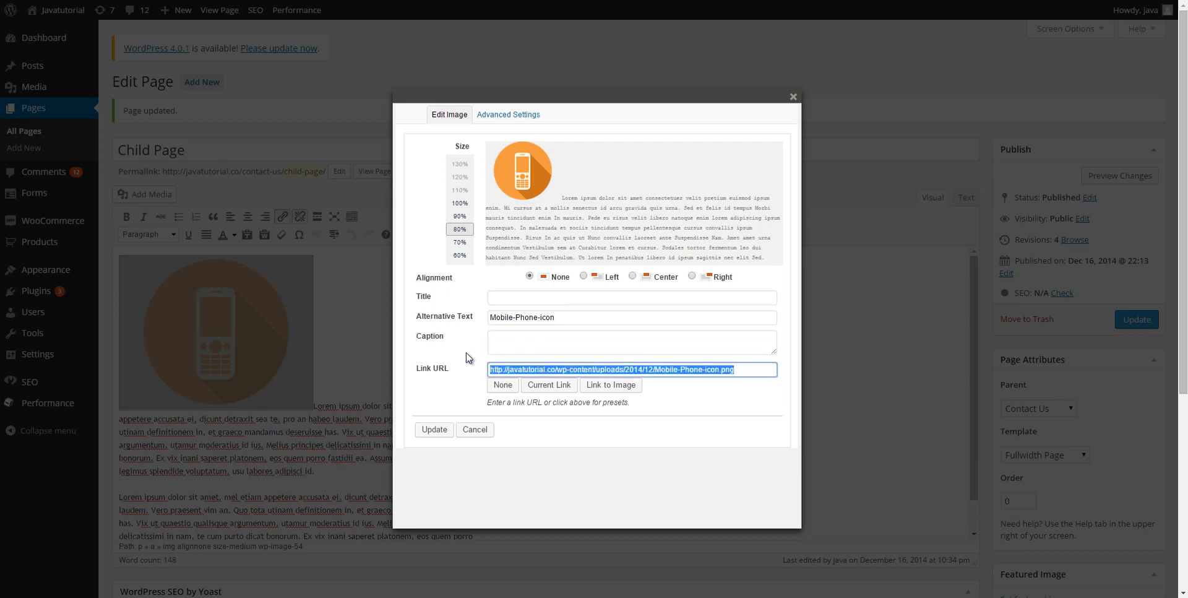
click(659, 376)
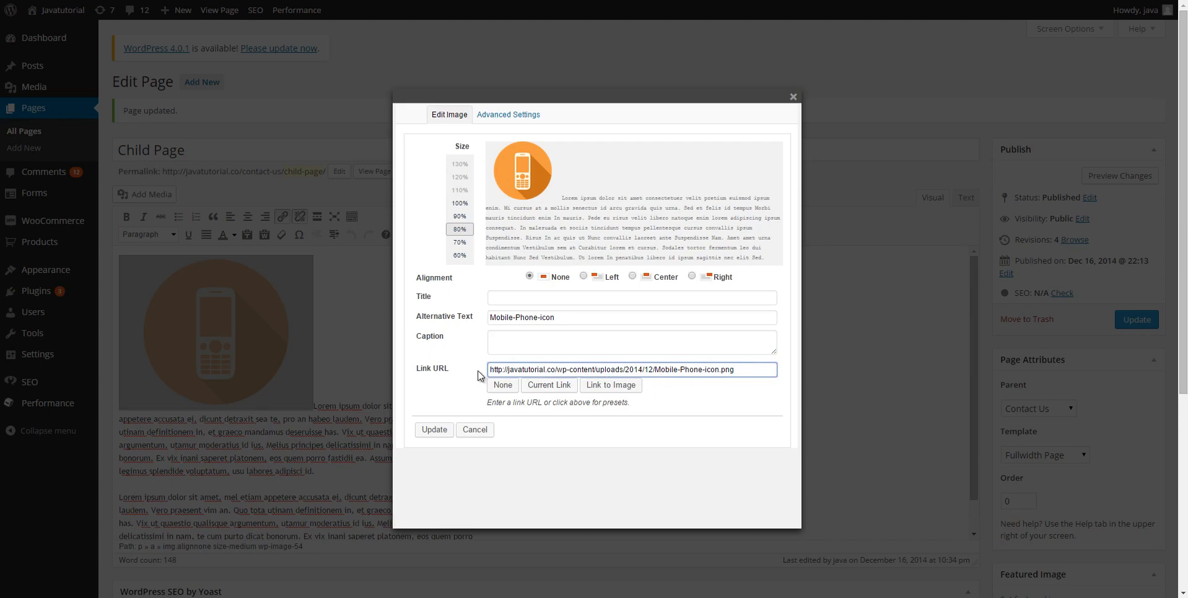
drag(490, 369, 742, 383)
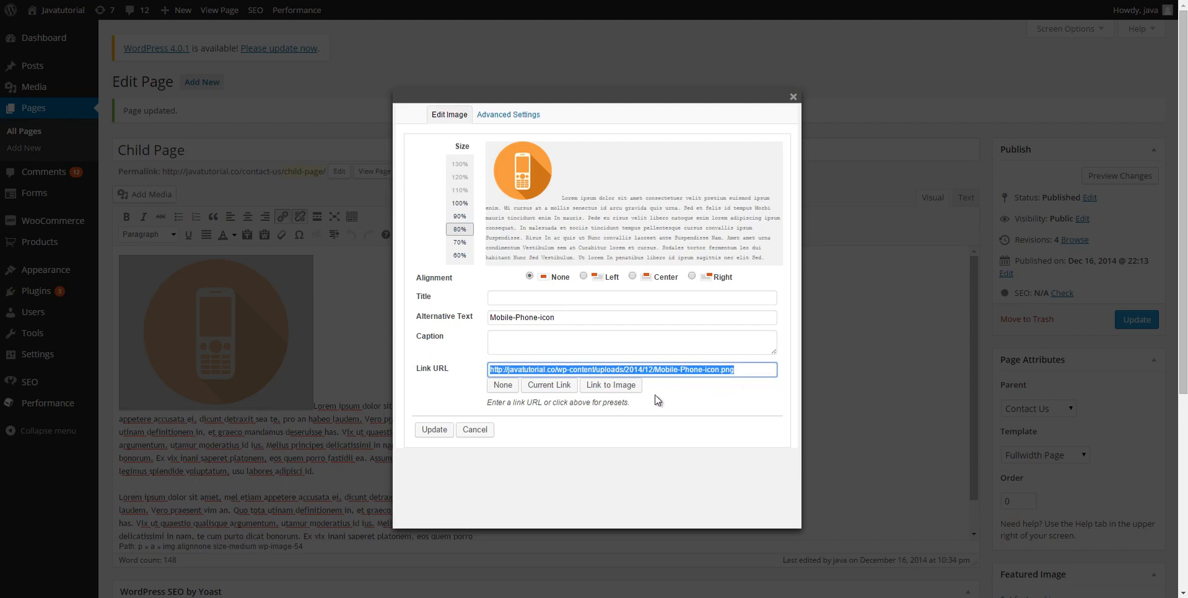
click(503, 385)
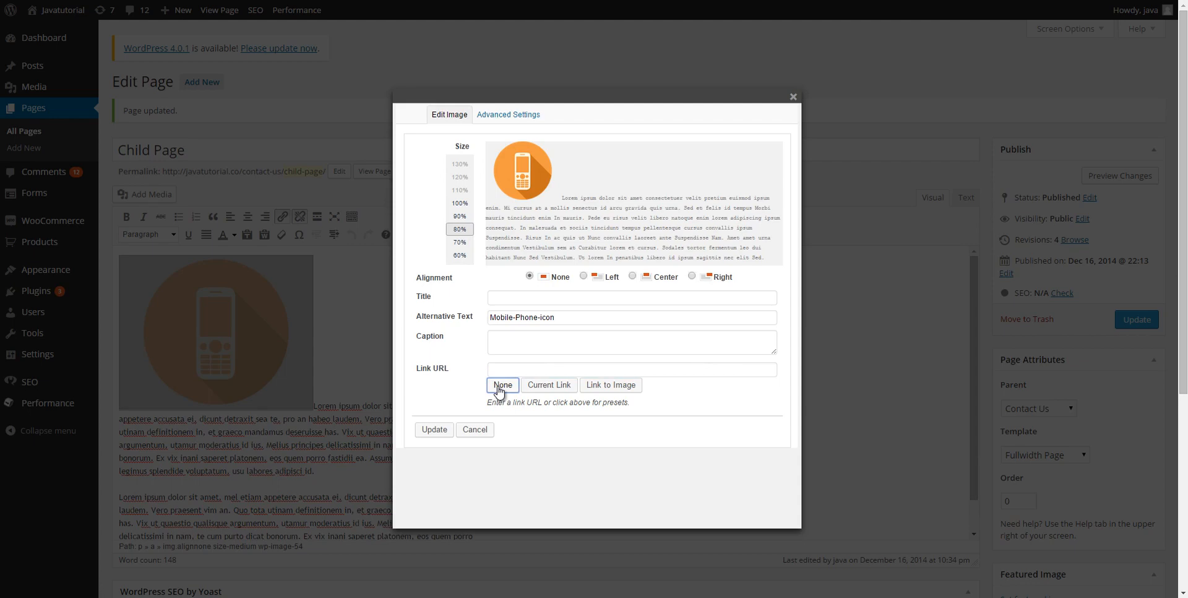
click(720, 367)
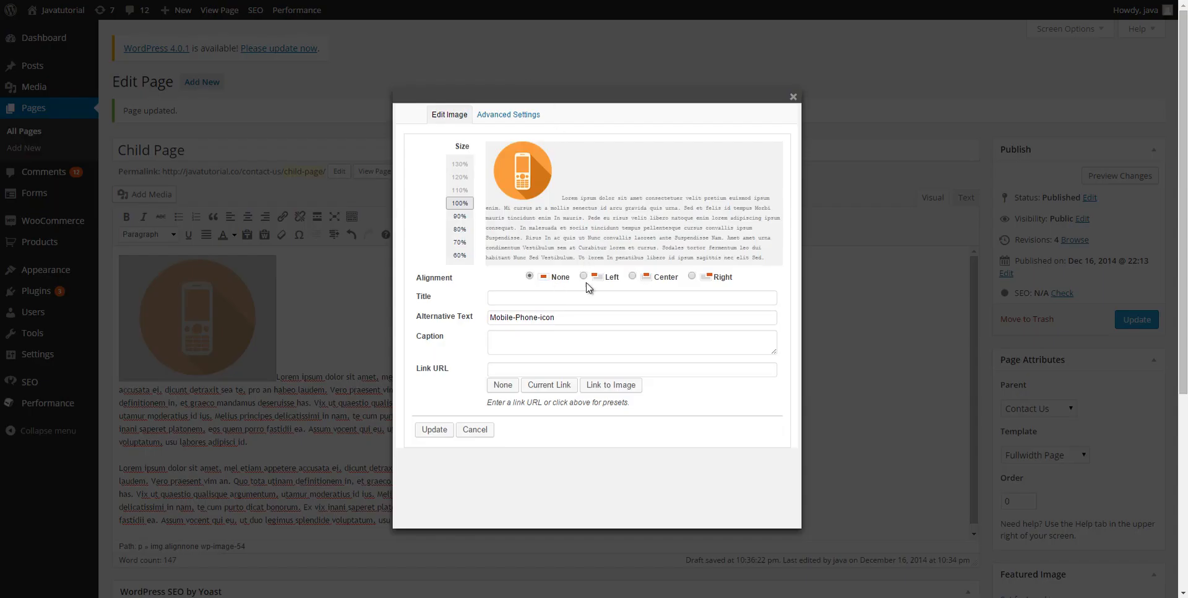
- Preview how the text wraps around the phone image with the Left, Center and Right alignments
click(585, 276)
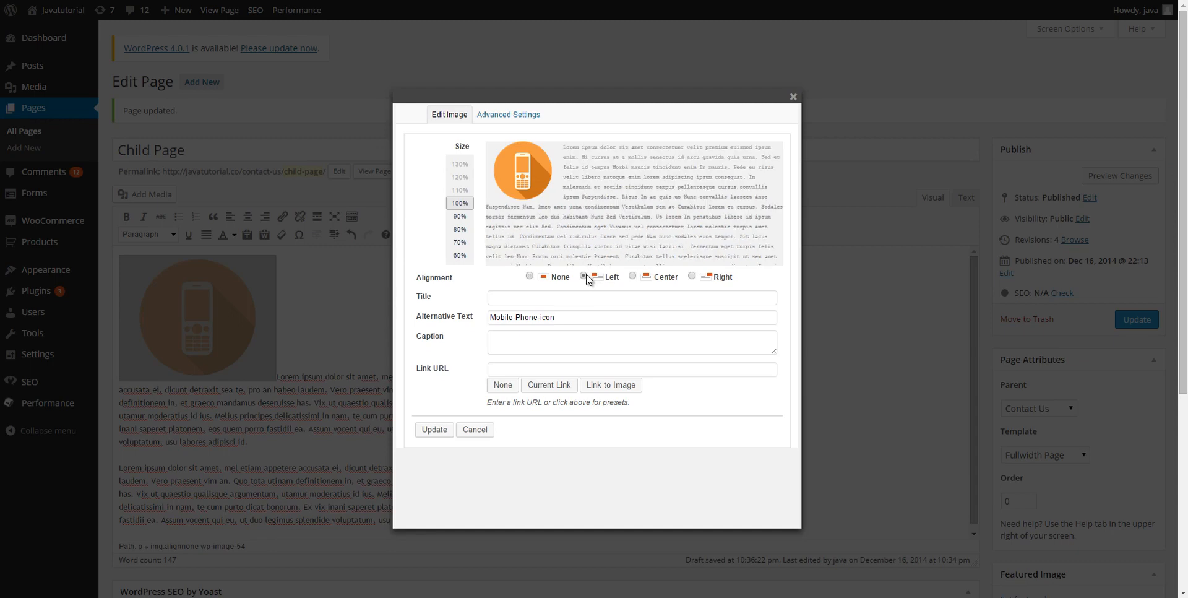
drag(562, 146, 655, 249)
click(645, 224)
click(632, 276)
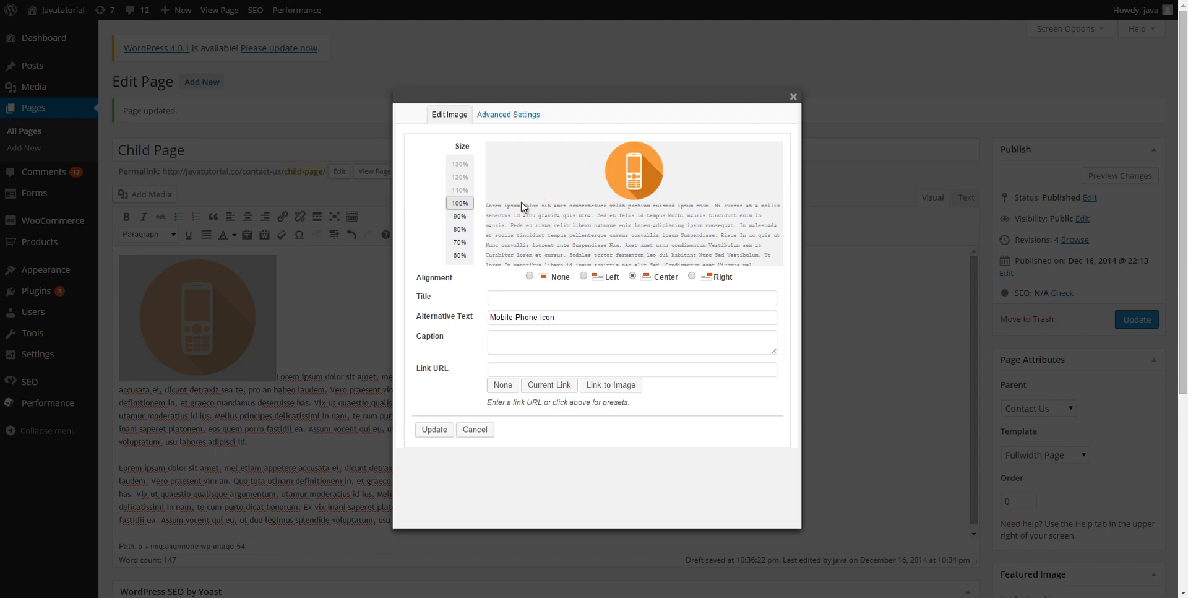
drag(485, 202, 599, 235)
click(597, 230)
click(692, 276)
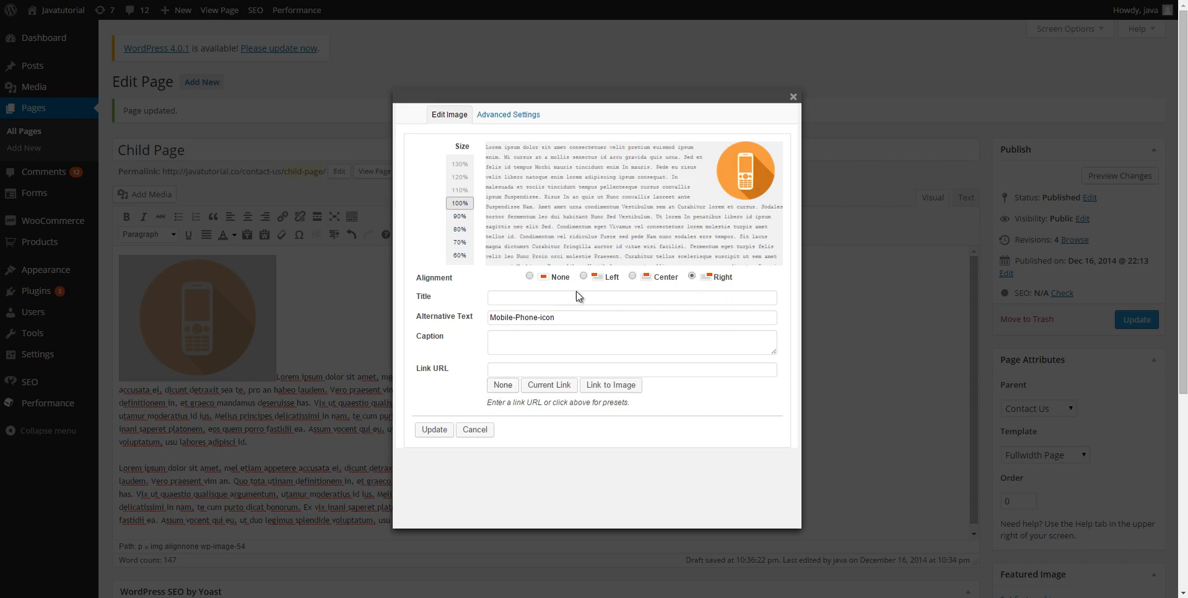
- Apply Left alignment to the phone image and update the page
click(585, 275)
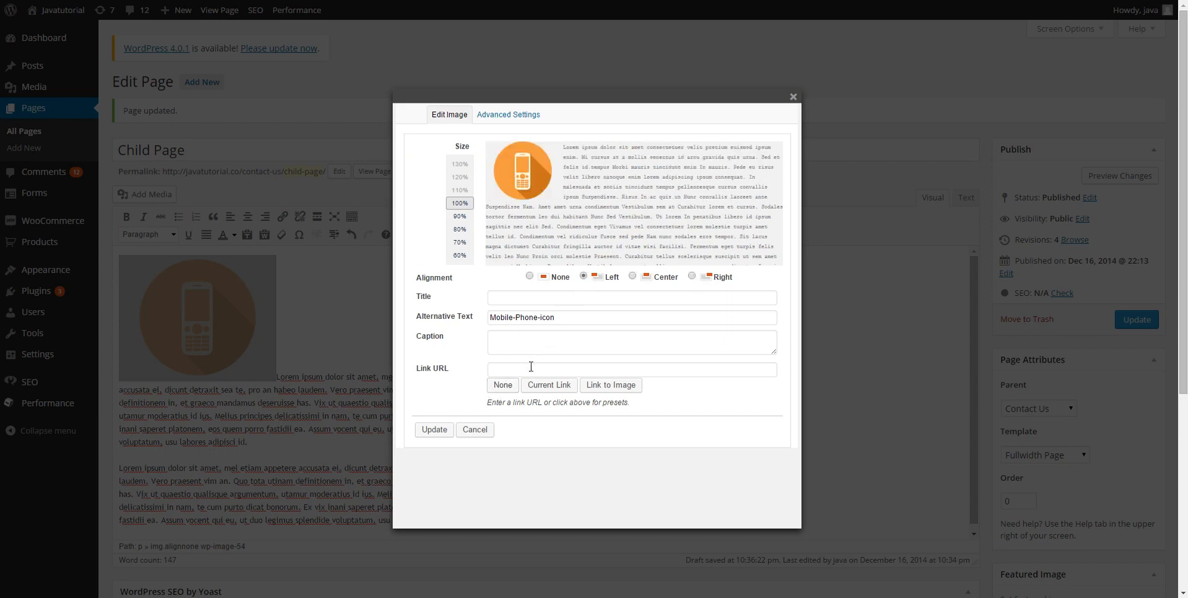
click(437, 429)
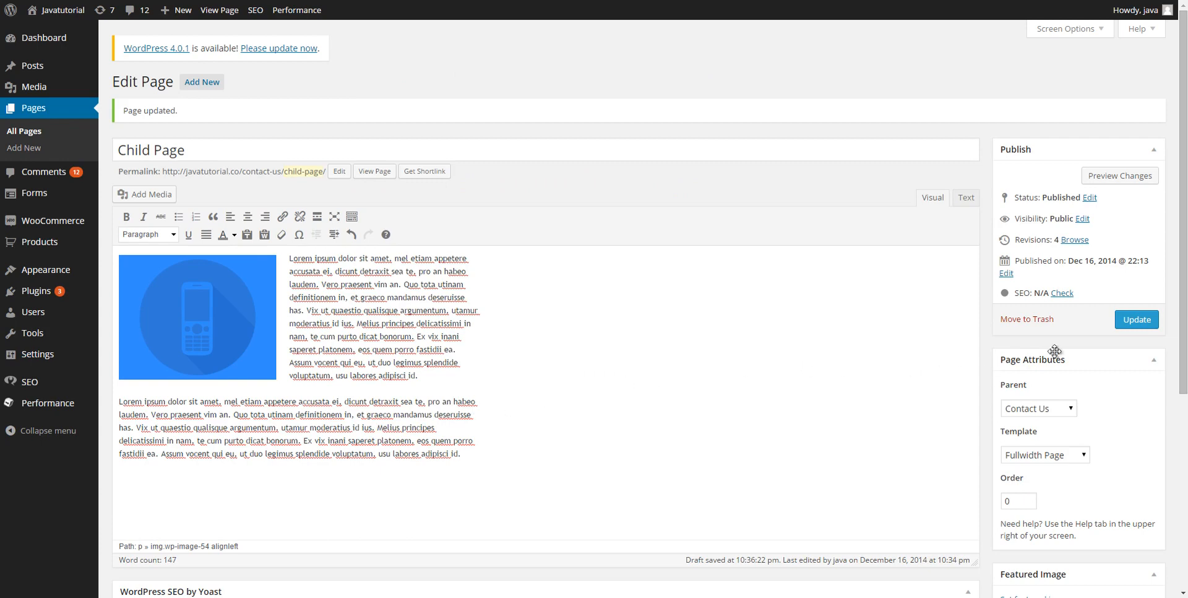
click(1135, 320)
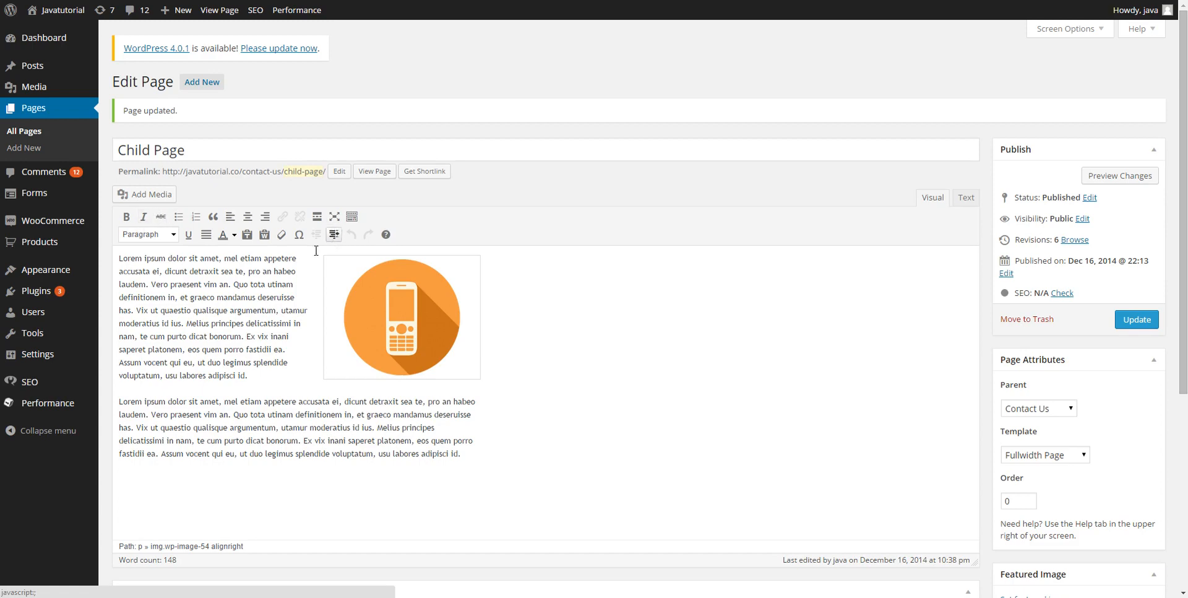
- Upload the MSFT_logo_png_678x452 image file from the desktop to the media library
click(147, 202)
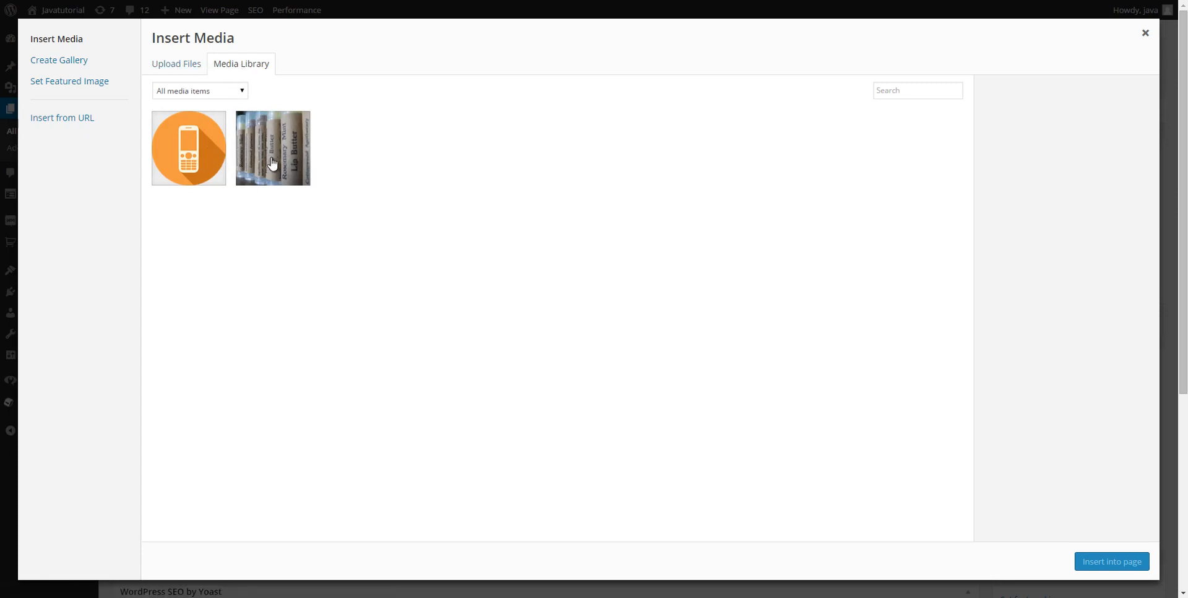
click(187, 70)
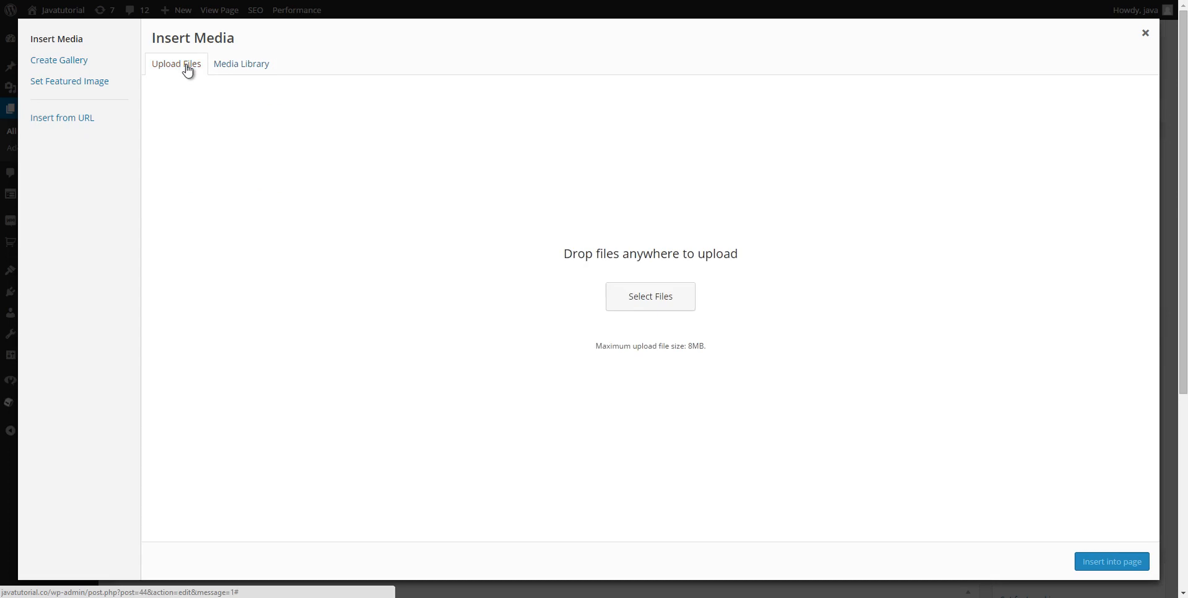
click(673, 303)
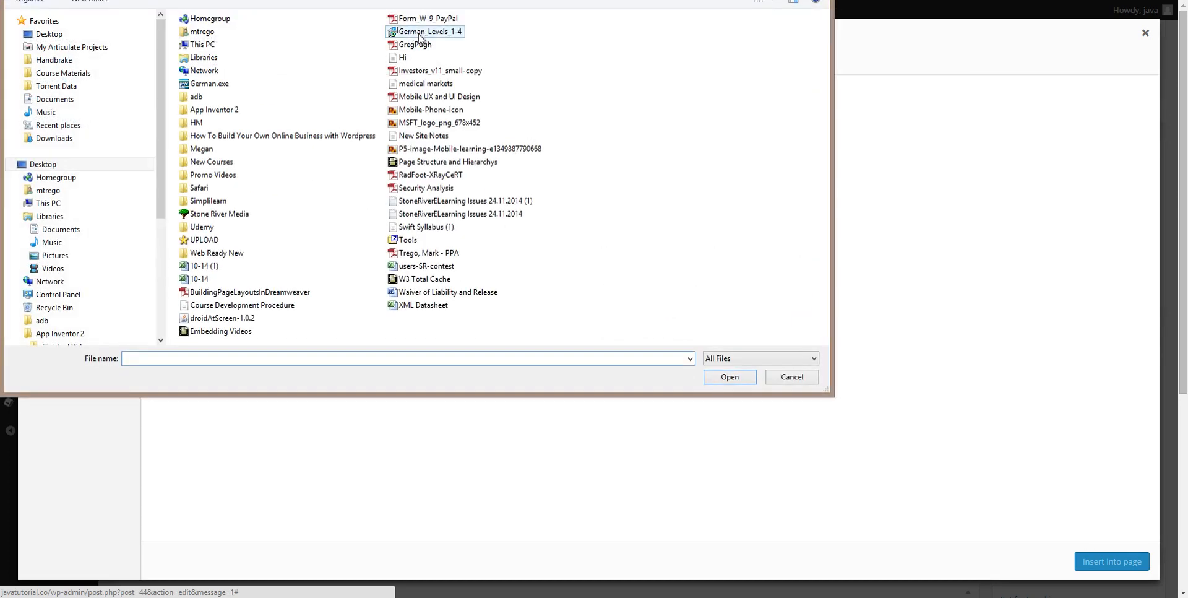
click(808, 379)
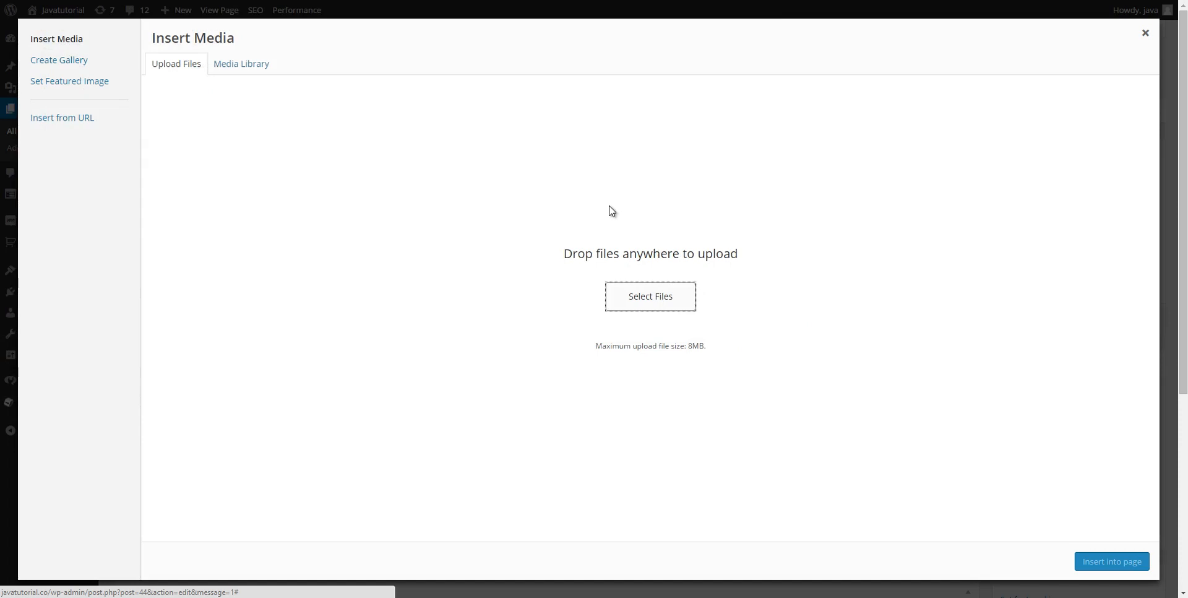
click(626, 304)
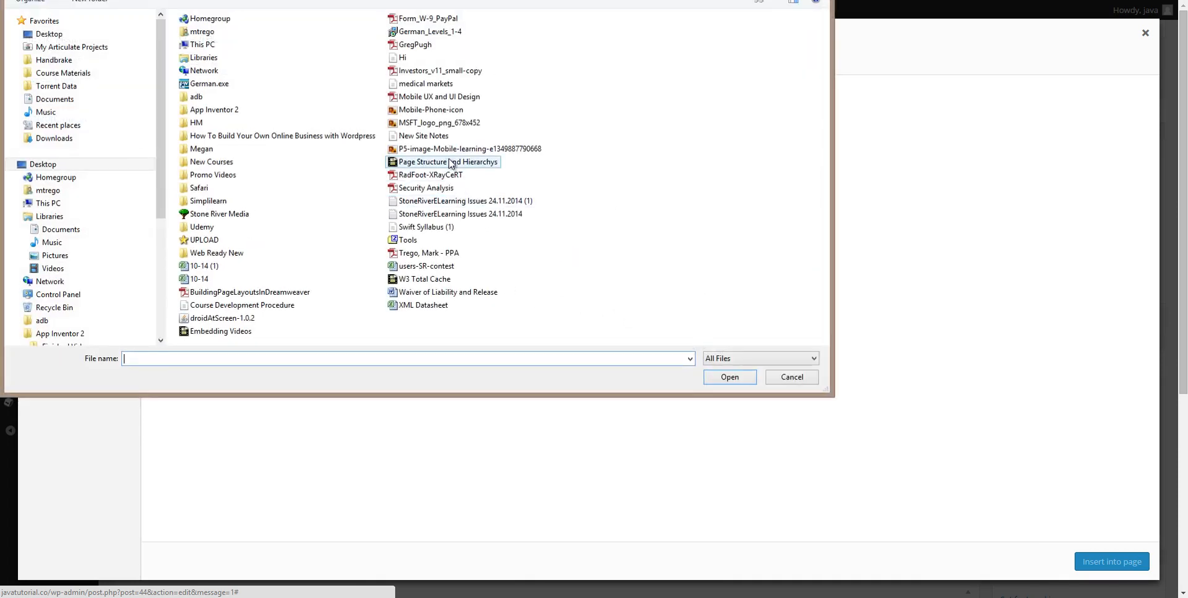
double_click(433, 124)
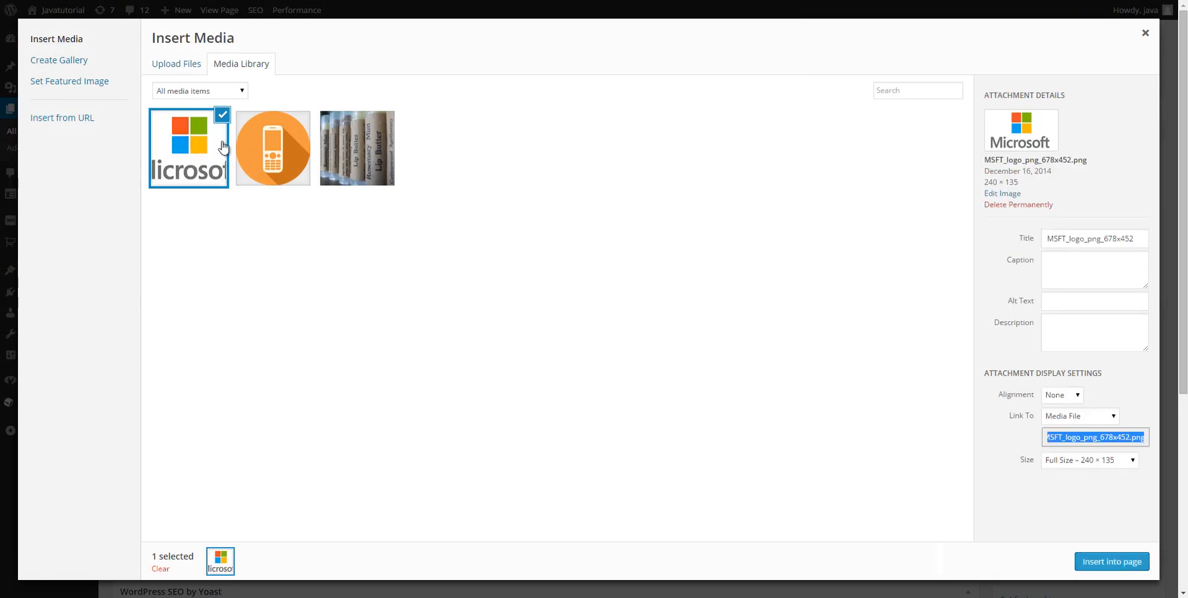
click(1074, 394)
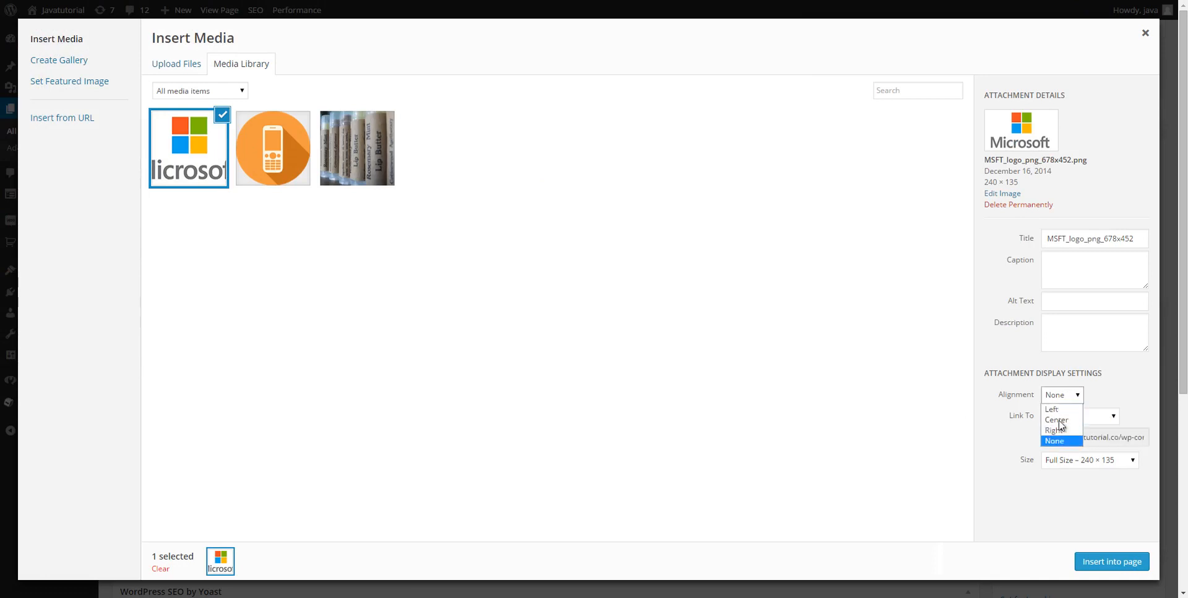
click(987, 365)
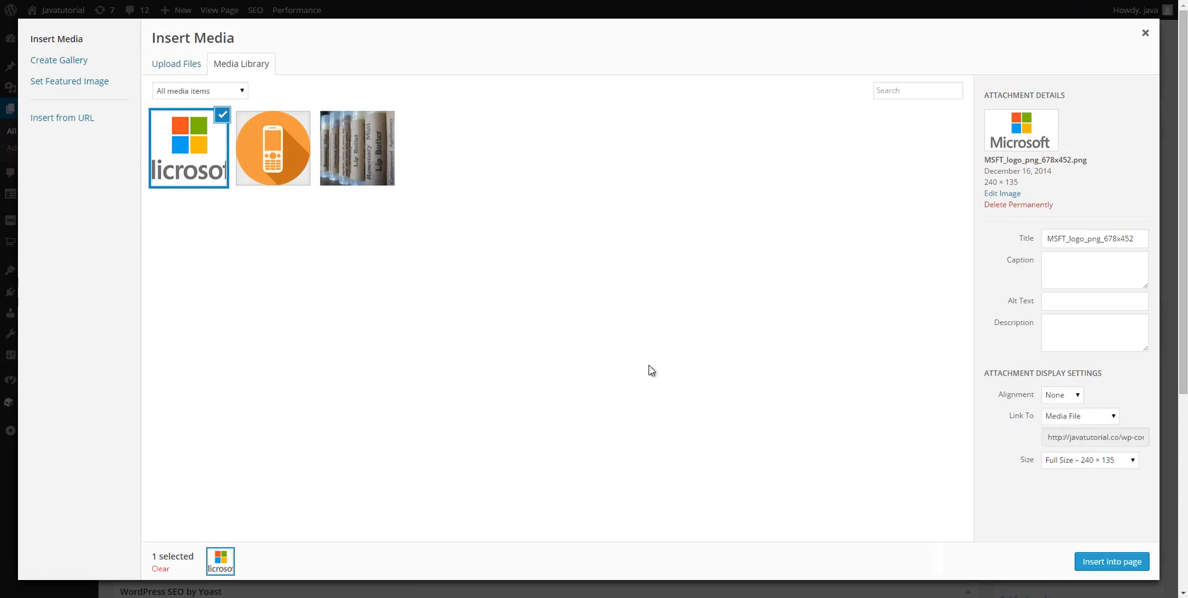
click(187, 158)
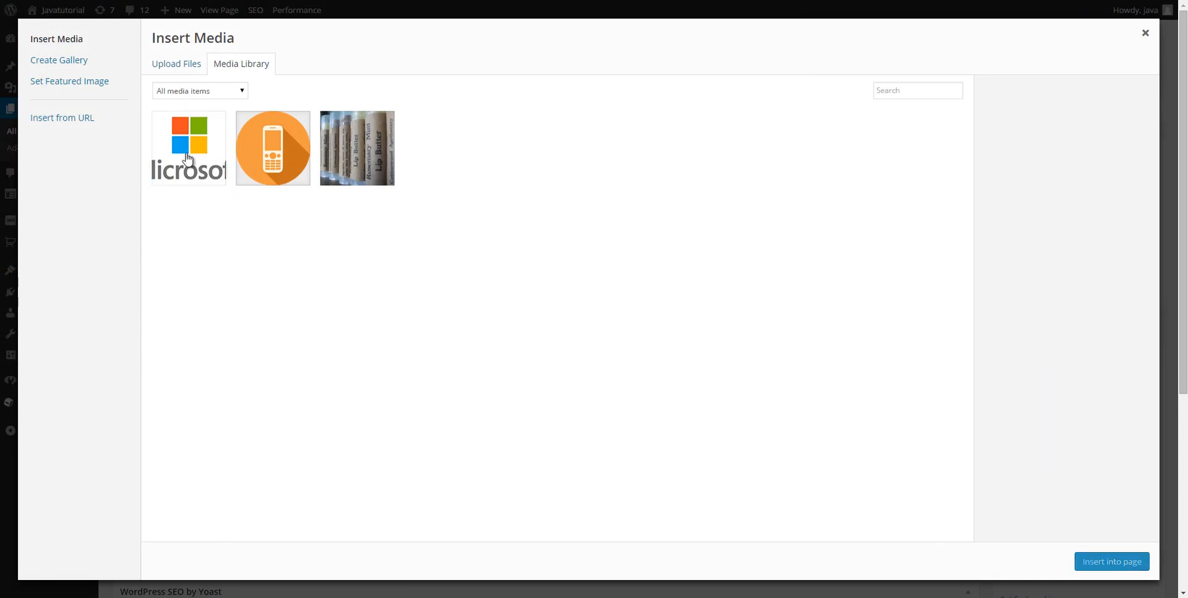
click(188, 159)
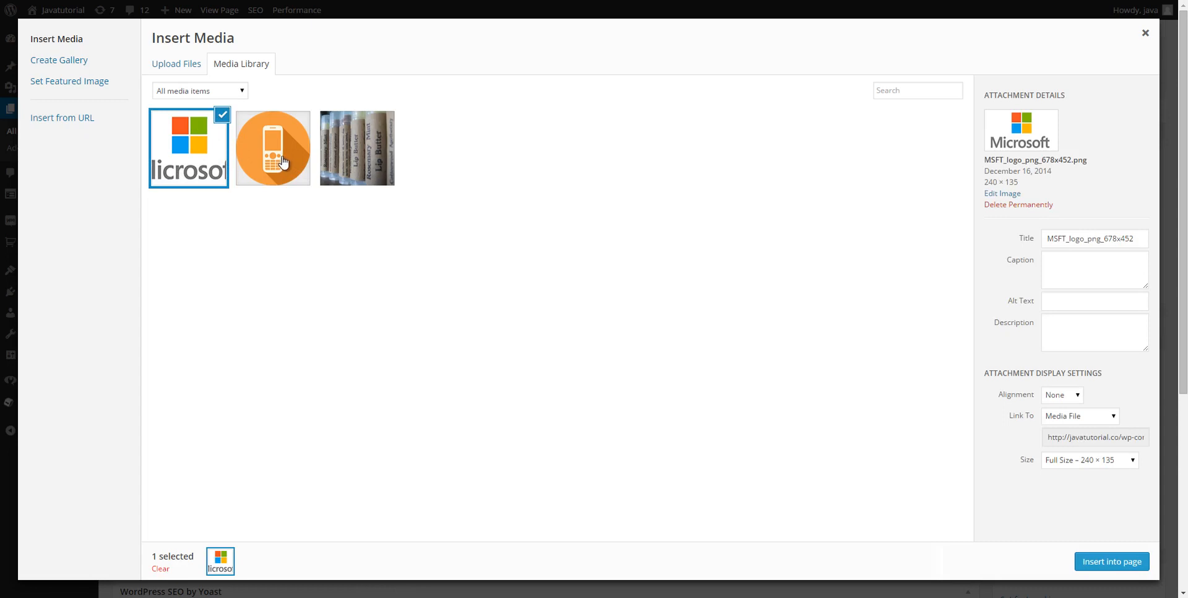
click(286, 164)
click(188, 153)
- Insert the Microsoft logo into the page with no link, at Thumbnail size 150 × 135
click(1049, 436)
click(1060, 421)
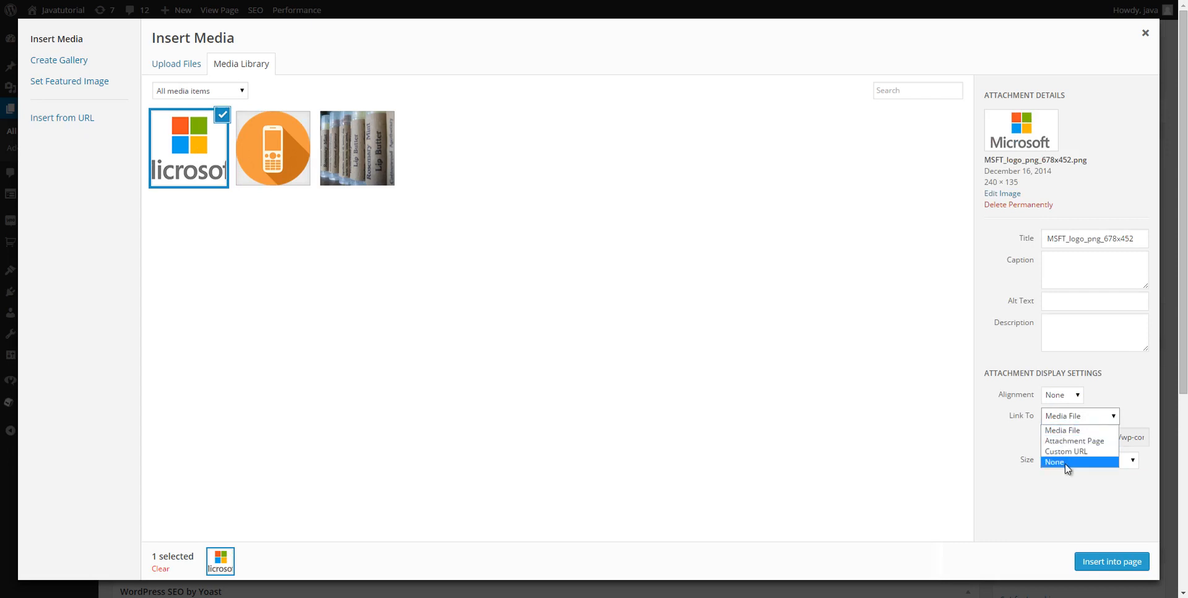
click(1061, 461)
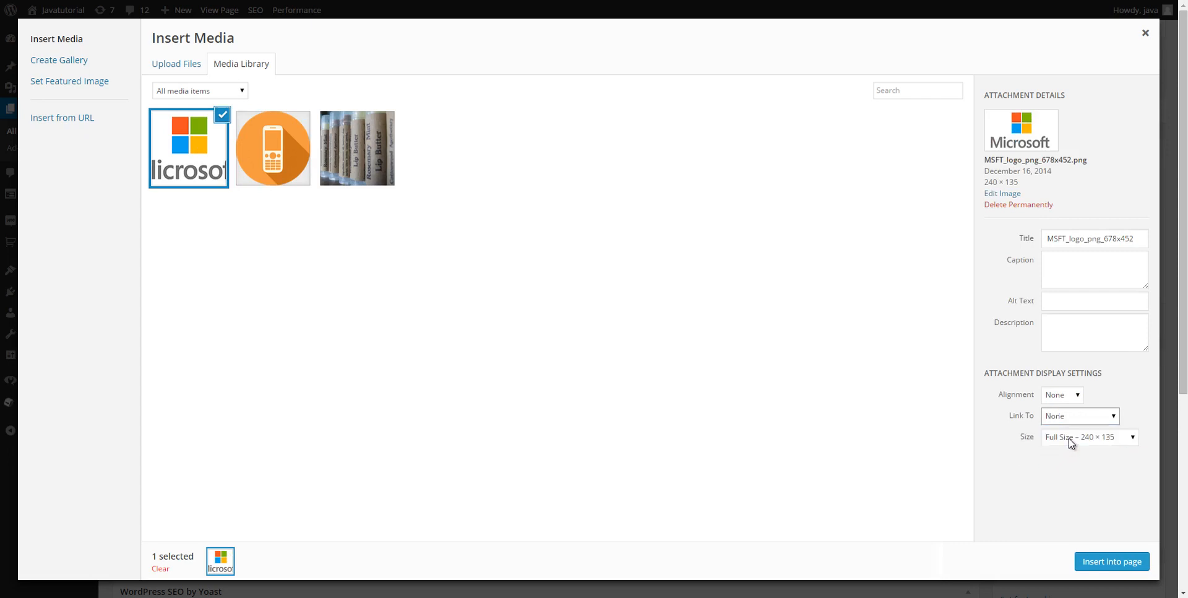
click(1071, 442)
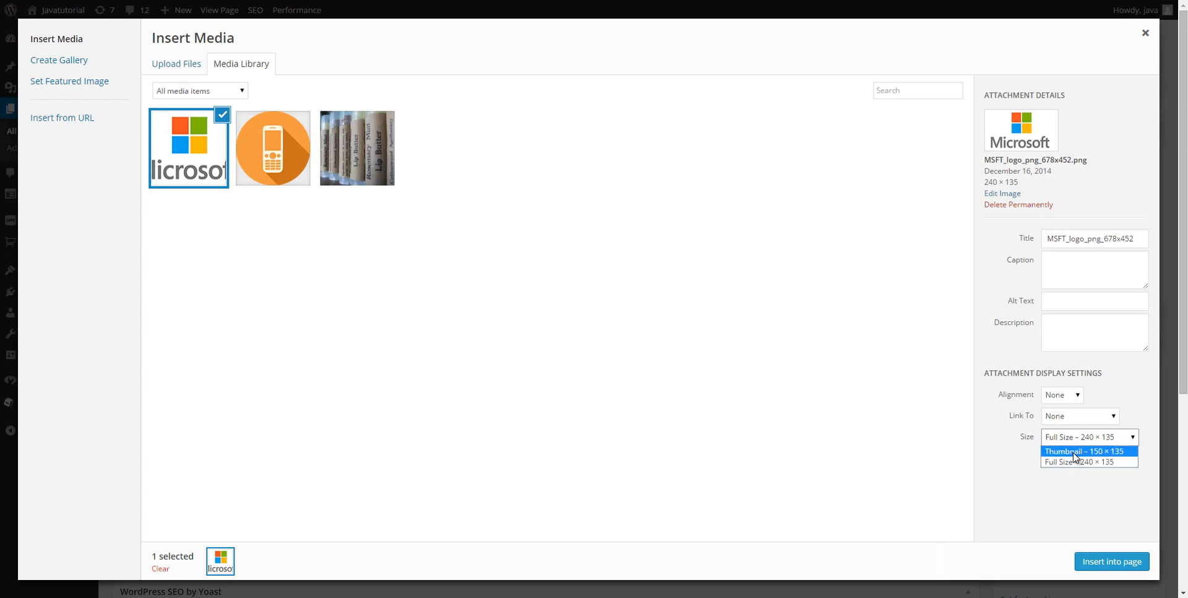
click(1075, 456)
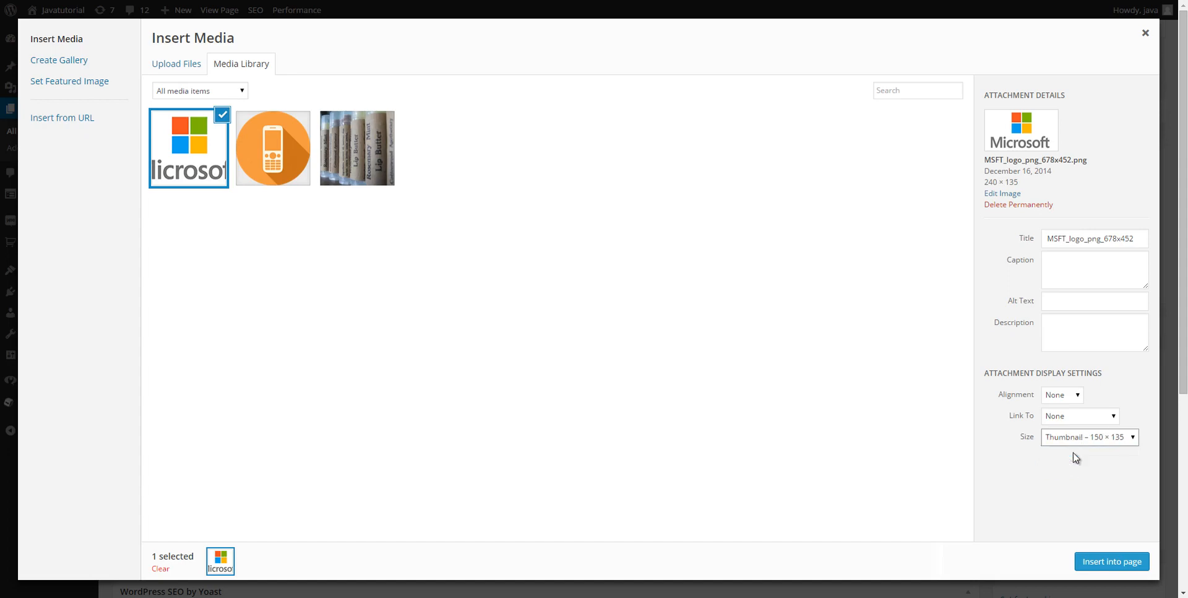
click(1112, 561)
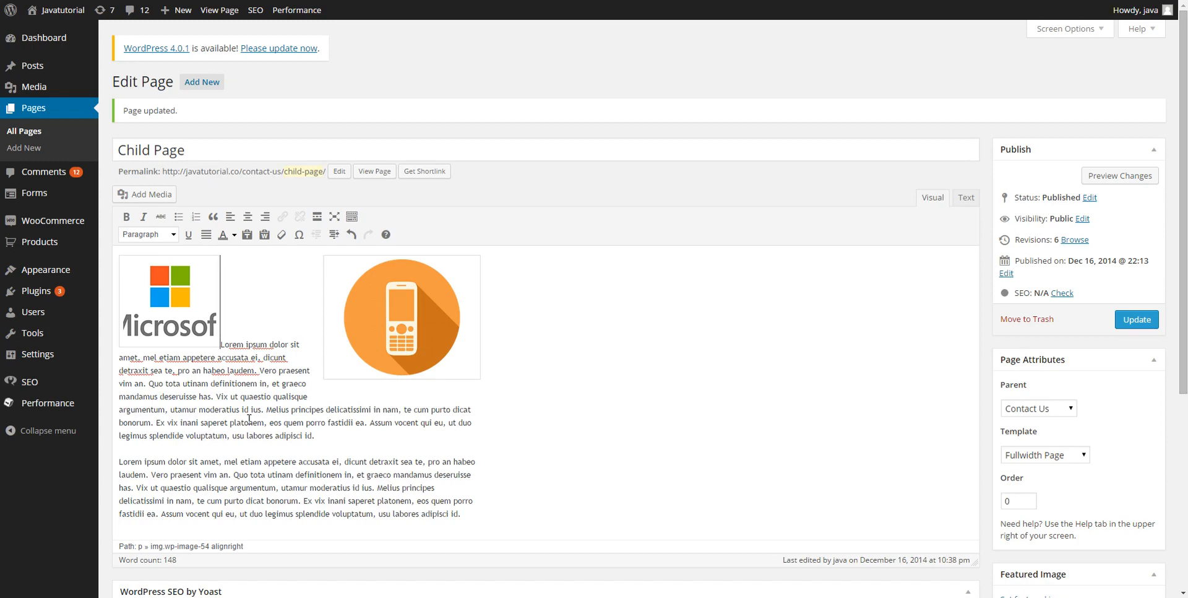
- Make "Lorem ipsum dolor sit amet, mel etiam appetere accusata ei" bold at the start of the second paragraph
click(523, 468)
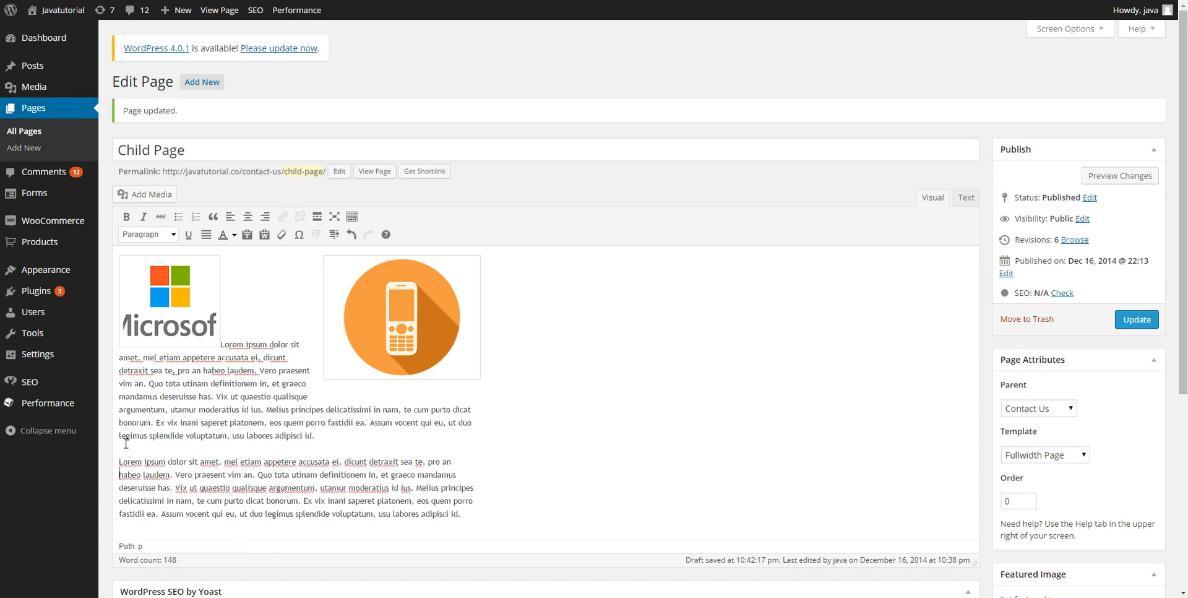
drag(119, 461, 340, 464)
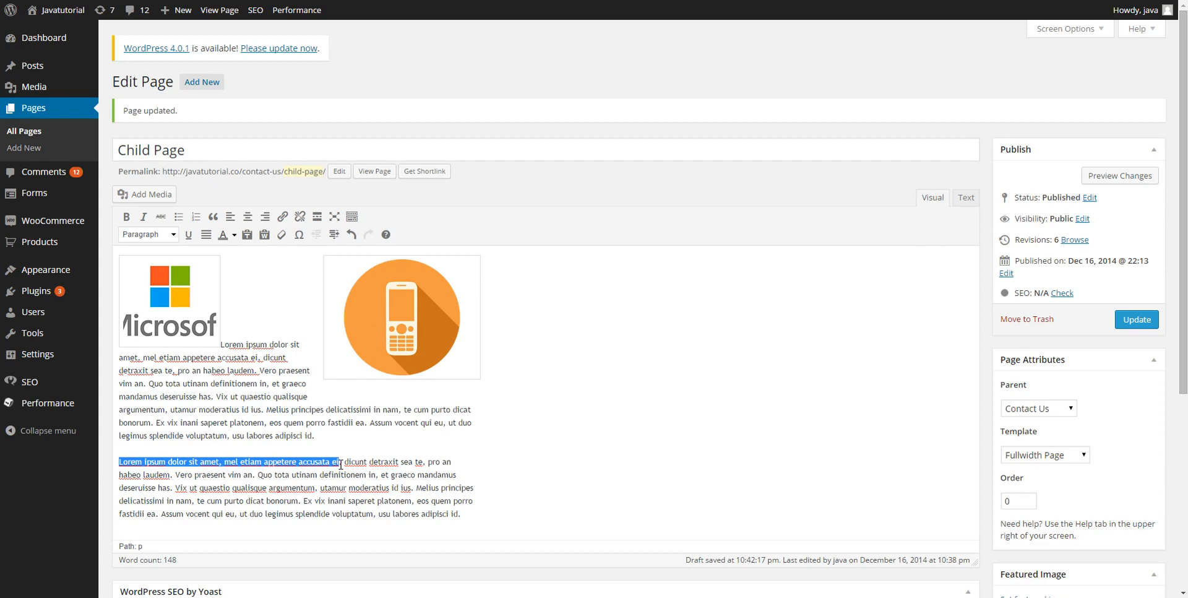
key(ctrl+b)
click(350, 483)
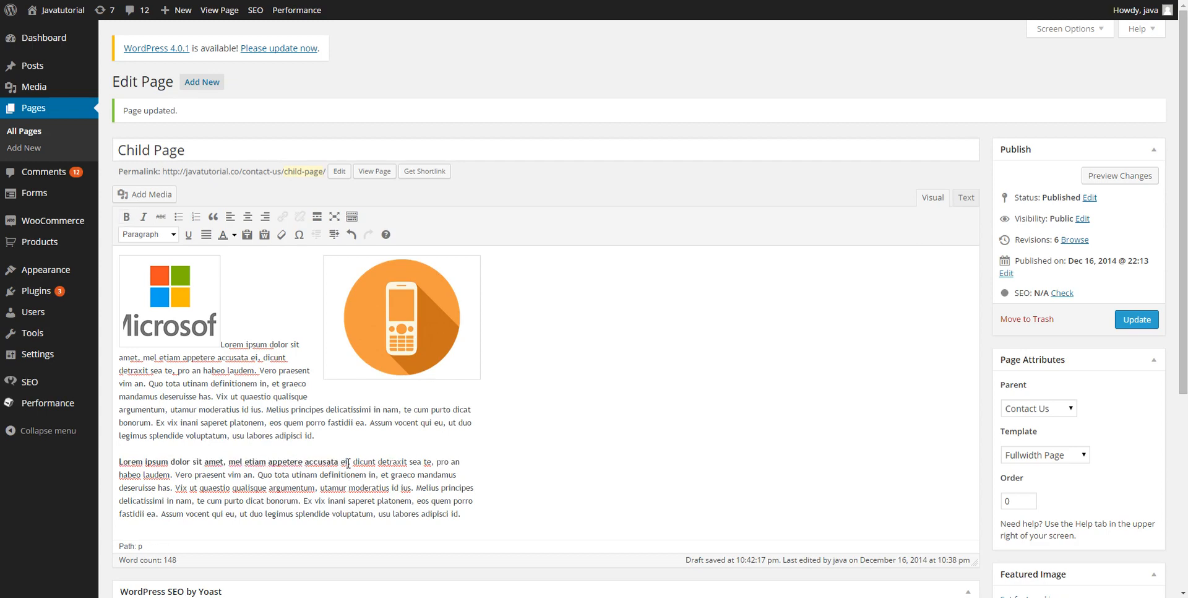
- Remove the bold from the second paragraph's opening words and apply italic and strikethrough to them
drag(348, 462, 117, 462)
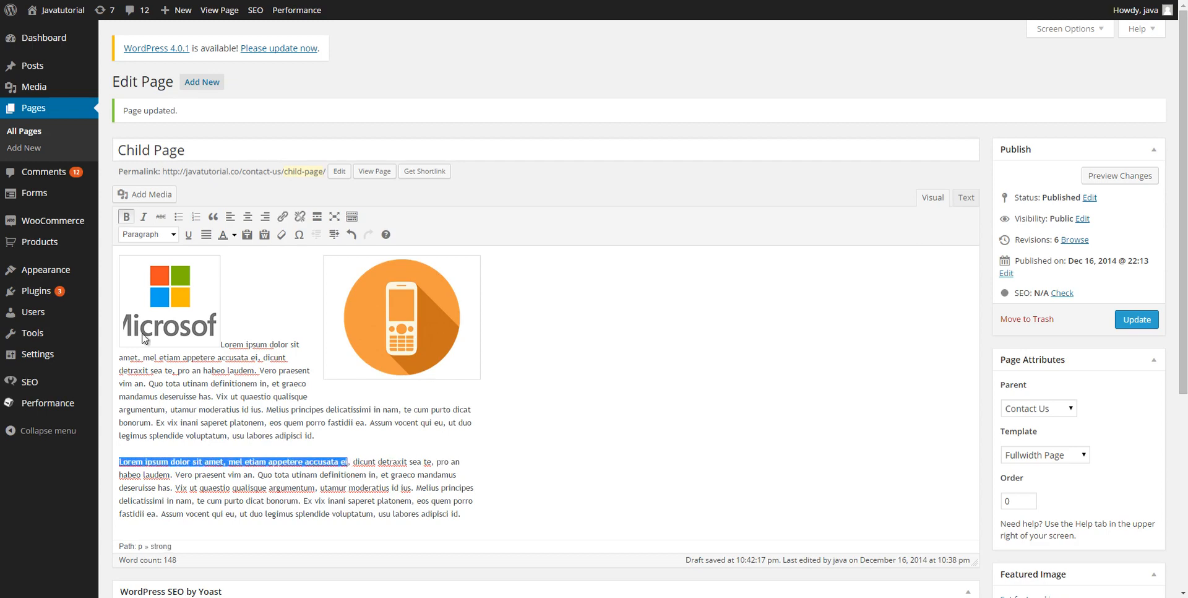
click(126, 216)
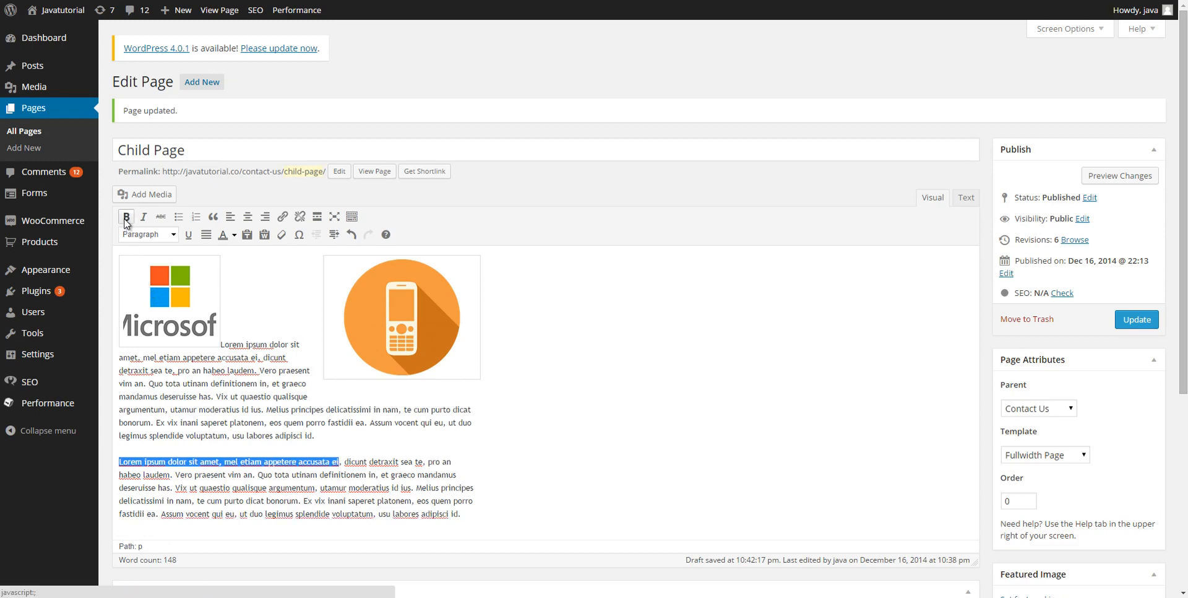
click(141, 220)
click(161, 217)
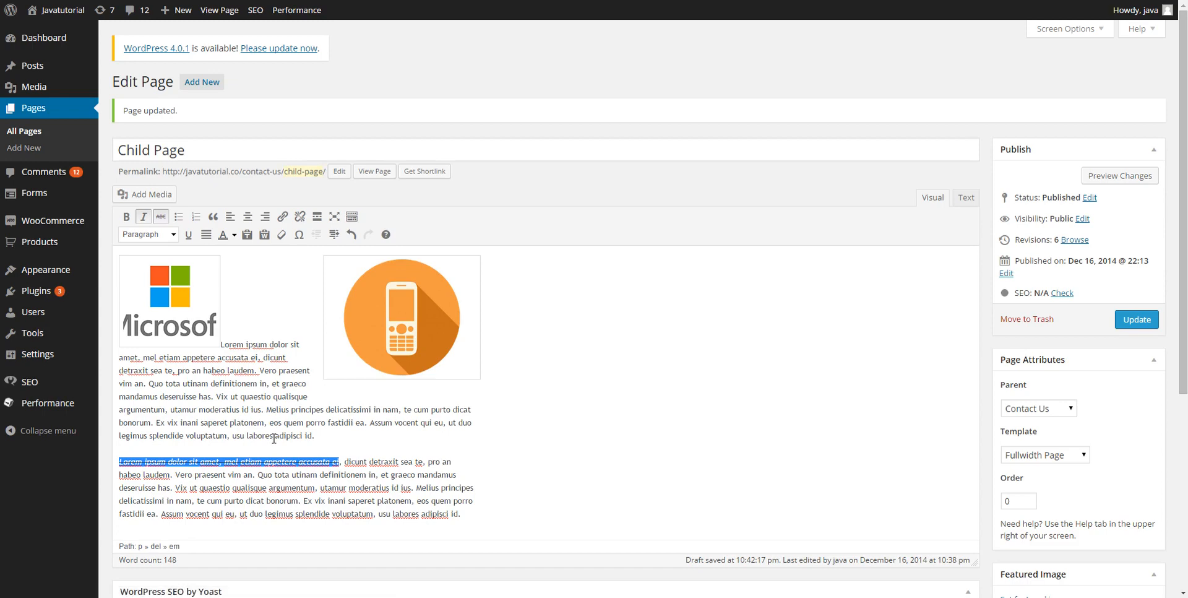
- Convert the second paragraph, beginning with the struck-through text, into a bulleted list
click(120, 465)
click(179, 217)
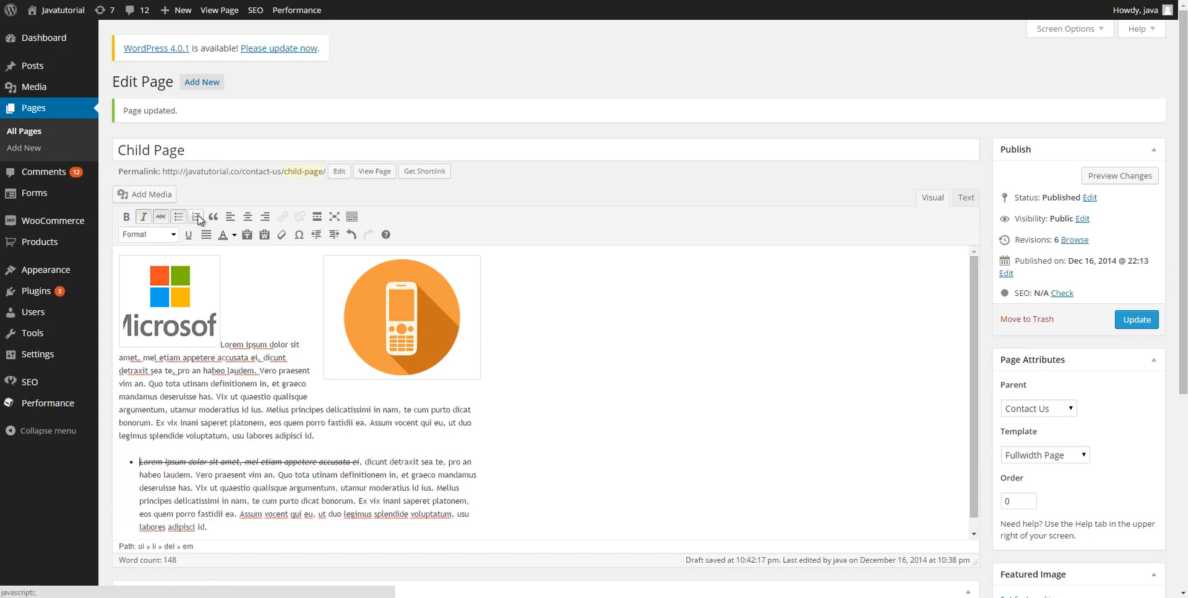
click(139, 475)
key(BackSpace)
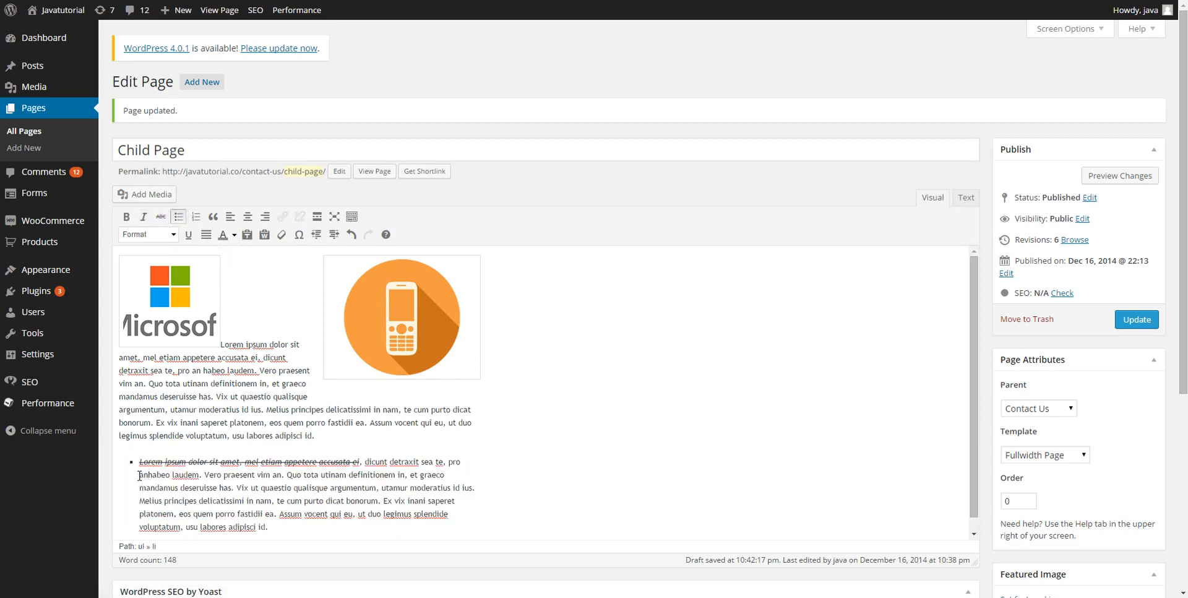
key(ctrl+z)
- Split the bulleted text into separate items after "dicunt detraxit sea te,", "Vero praesent vim an." and "Quo tota utinam definitionem in,"
click(447, 461)
key(Return)
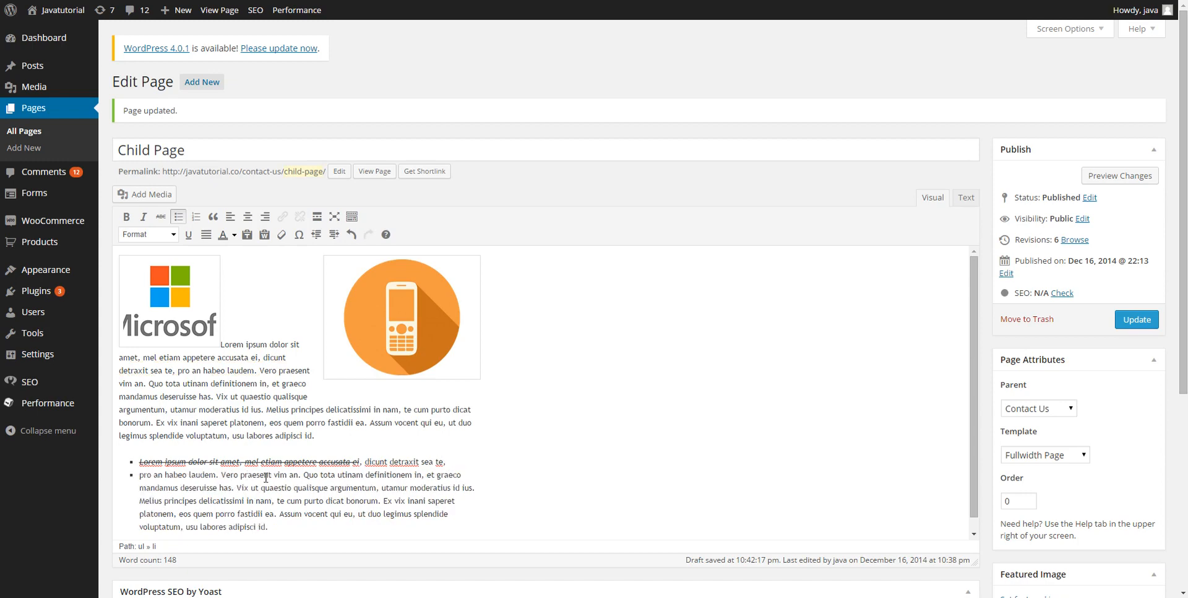
click(305, 475)
key(Return)
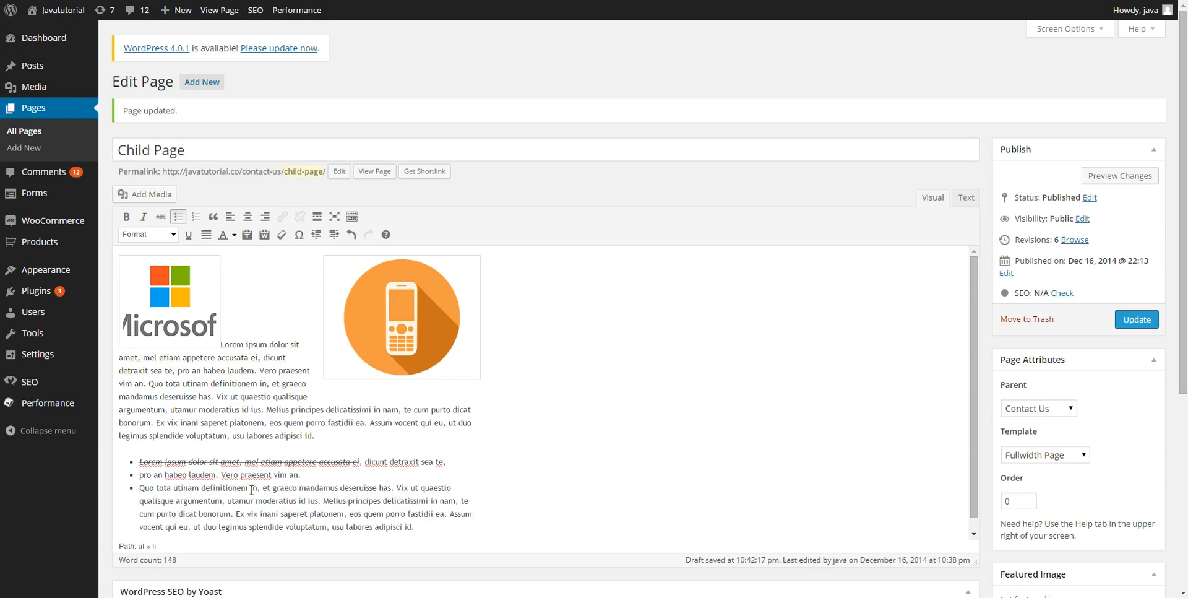
click(263, 488)
key(Return)
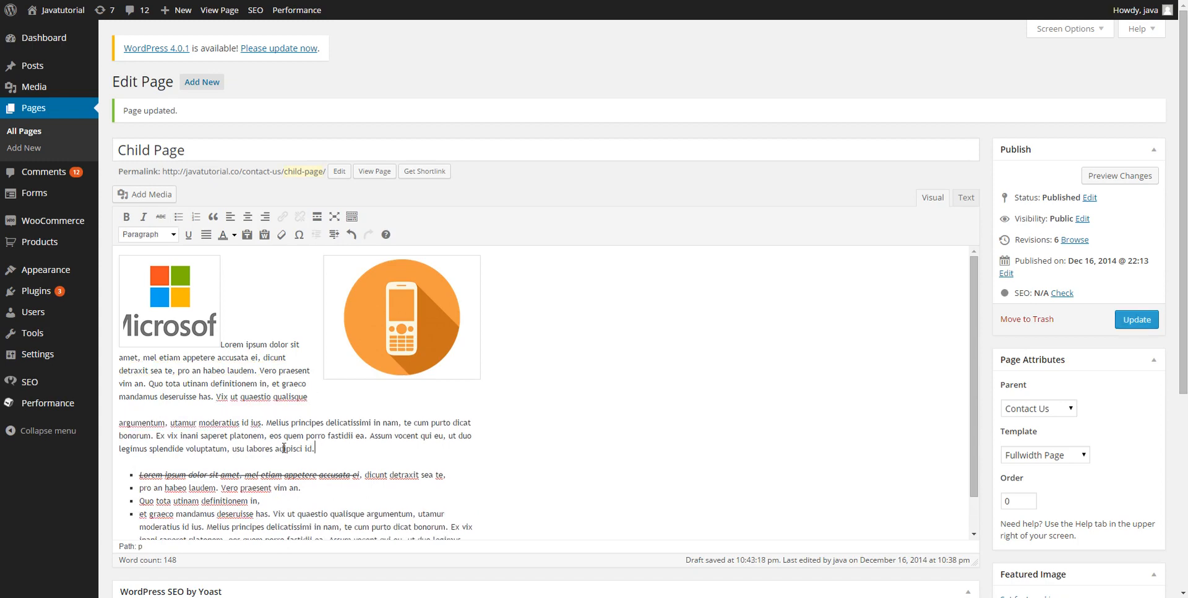
- Format the passage beginning "argumentum, utamur moderatius id ius" as a blockquote
drag(320, 450, 111, 425)
click(213, 216)
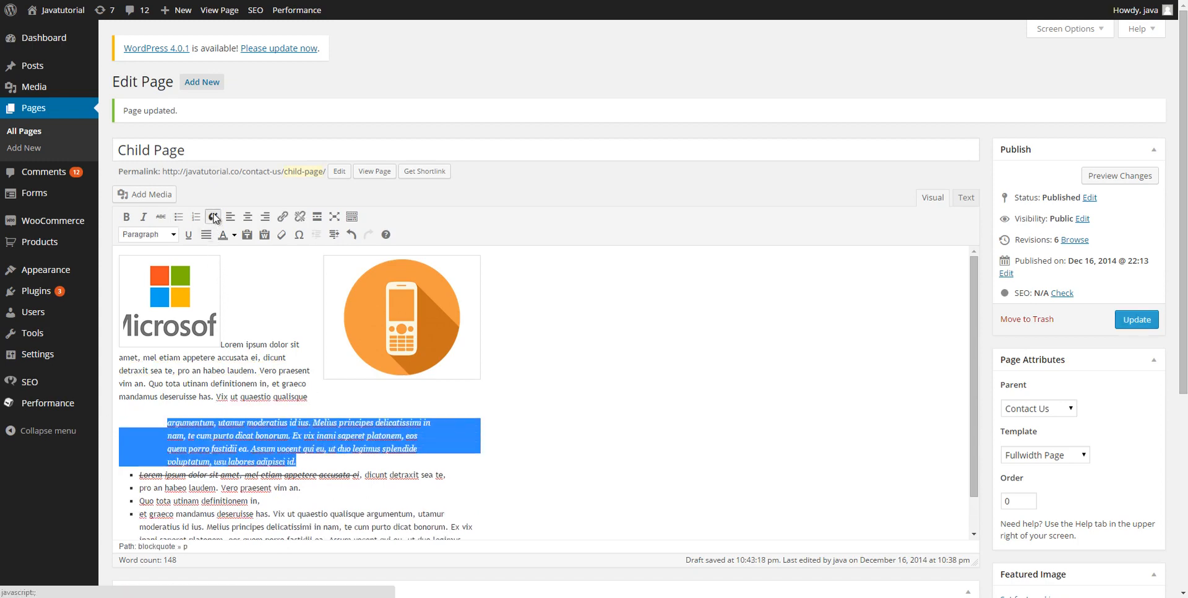
click(268, 448)
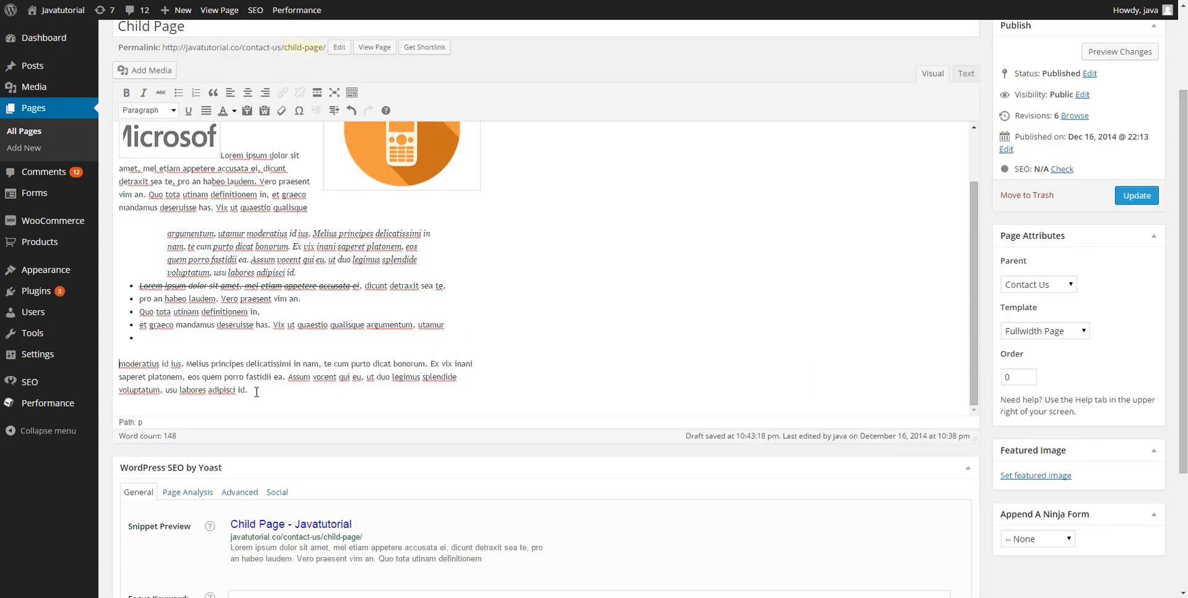
- Try right and center alignment on the final paragraph, beginning "moderatius id ius", and finish with left alignment
drag(257, 389, 119, 366)
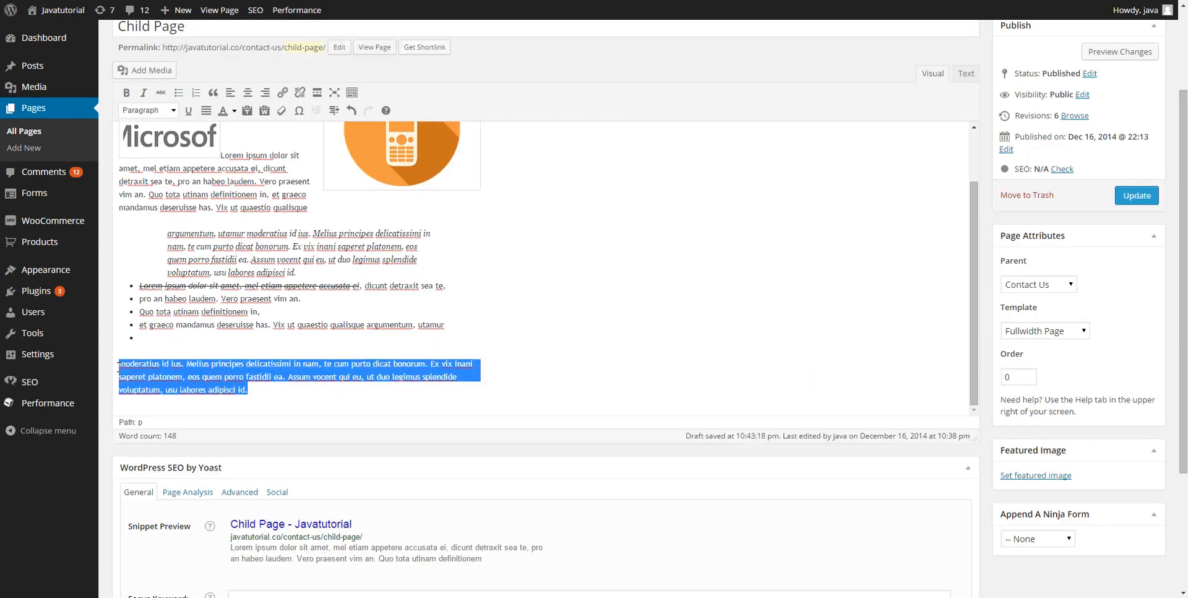
click(266, 93)
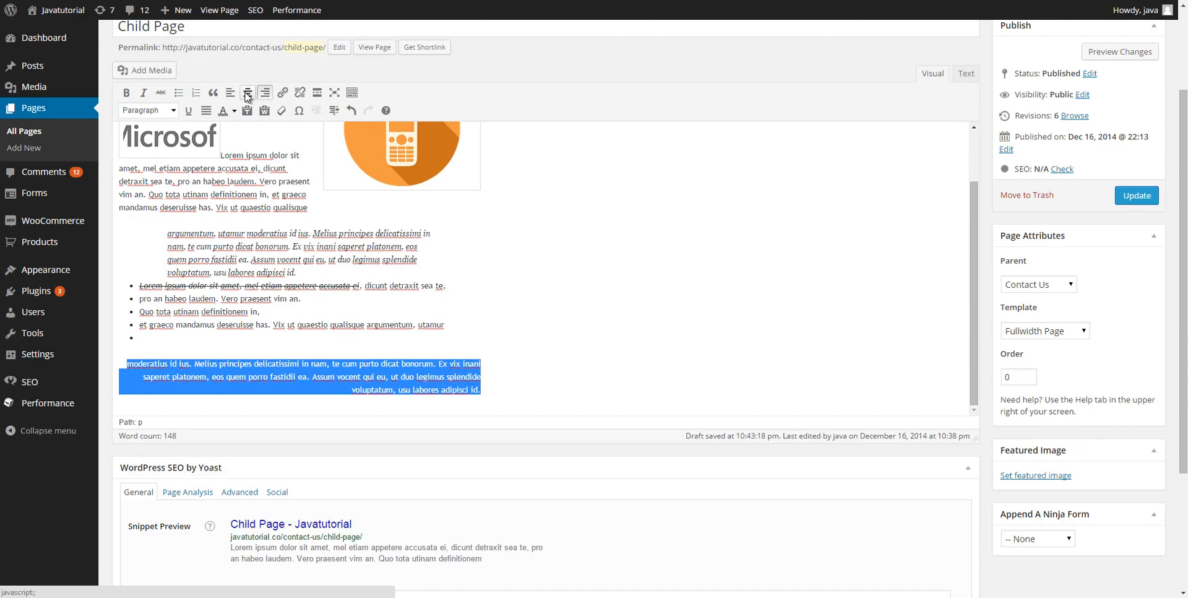
click(248, 93)
click(230, 93)
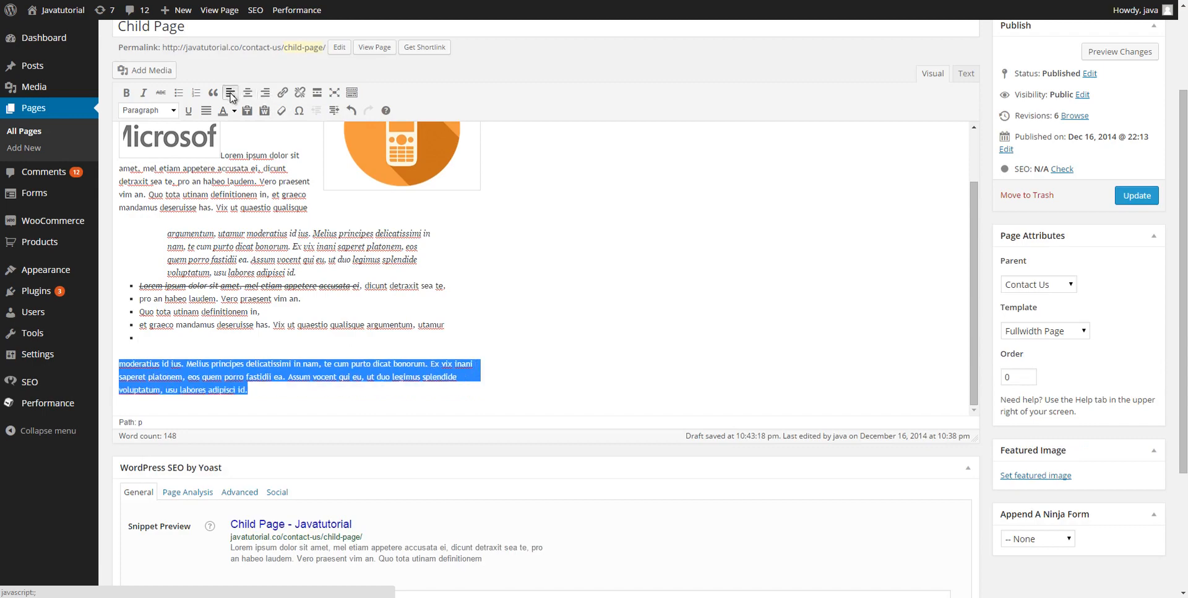
- Link the words "principes delicatissimi" in the final paragraph to the site's existing Child Page
click(283, 93)
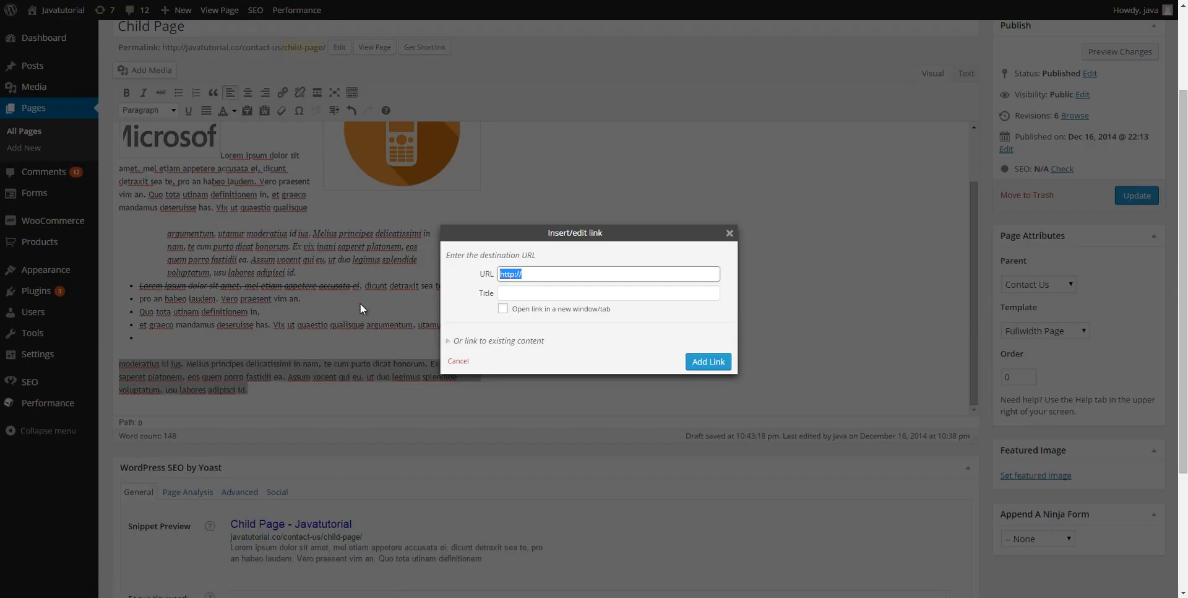
click(459, 361)
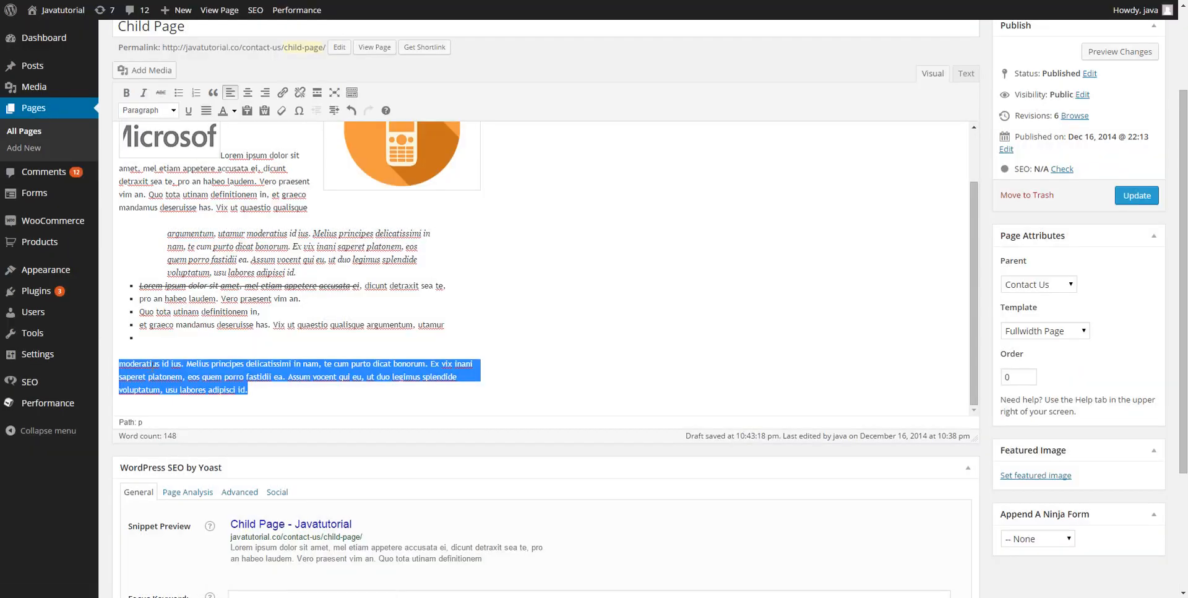
click(202, 363)
drag(212, 364, 291, 363)
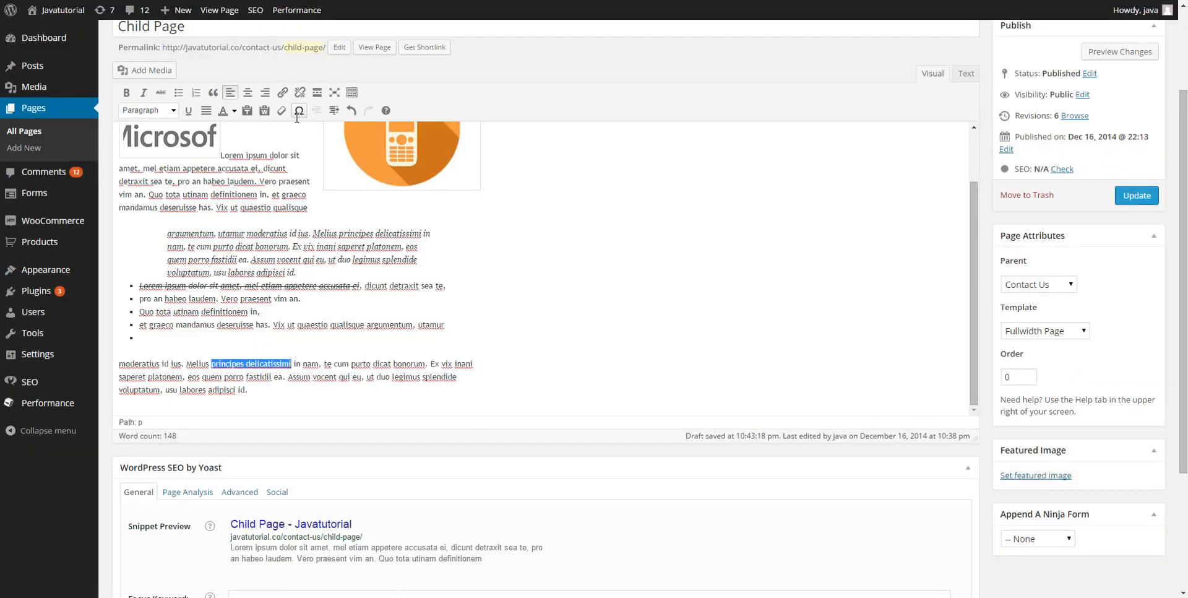
click(283, 93)
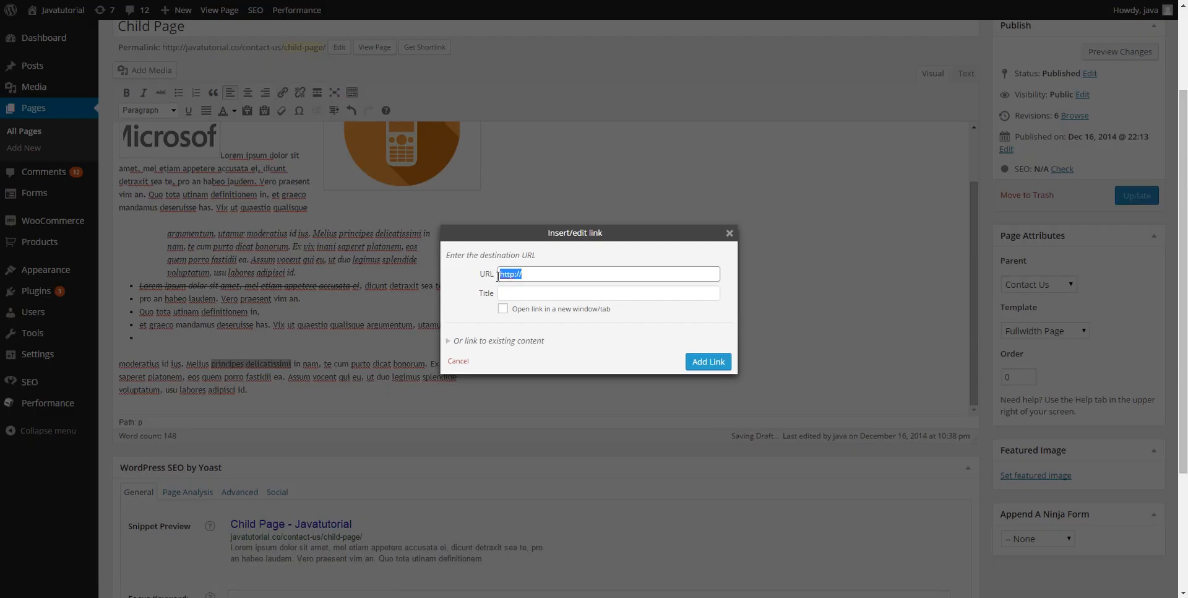
click(552, 275)
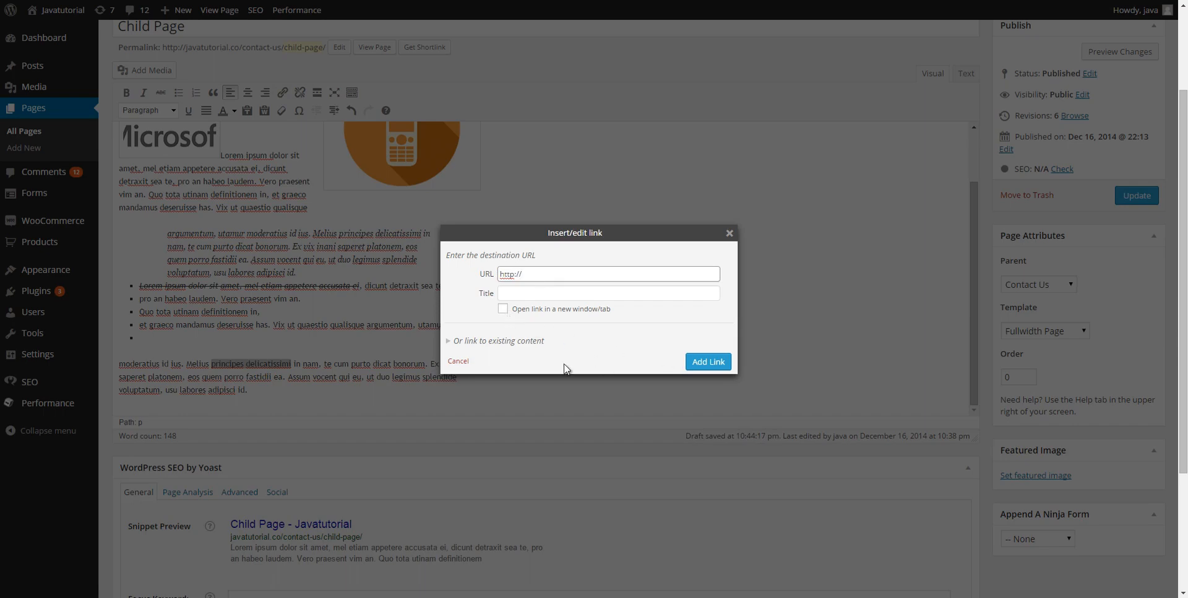
click(471, 341)
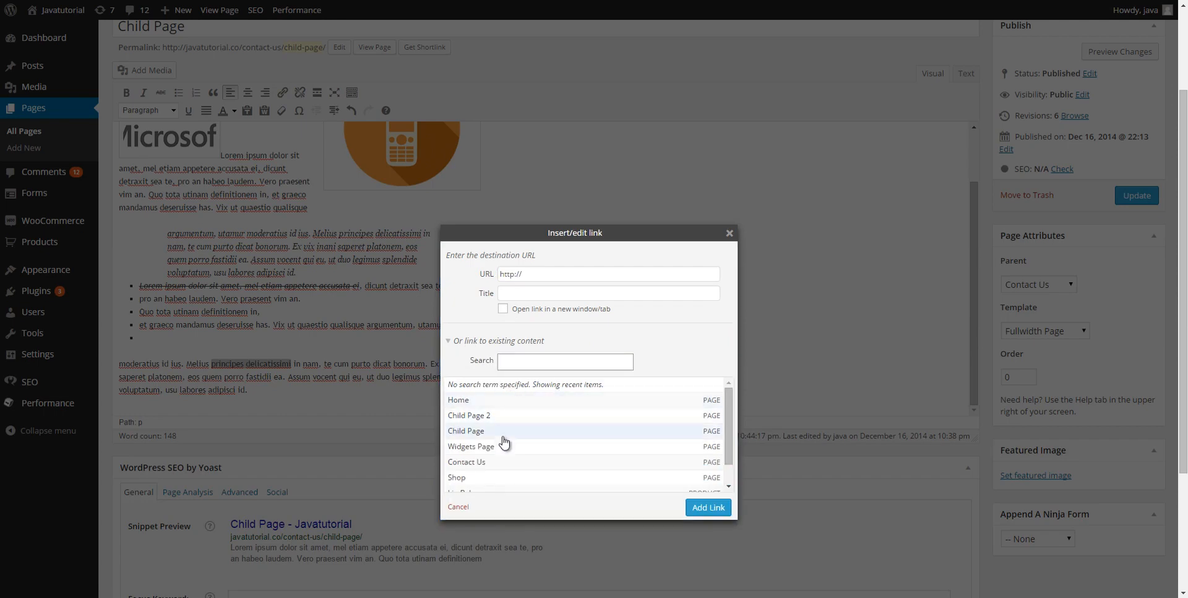
click(551, 274)
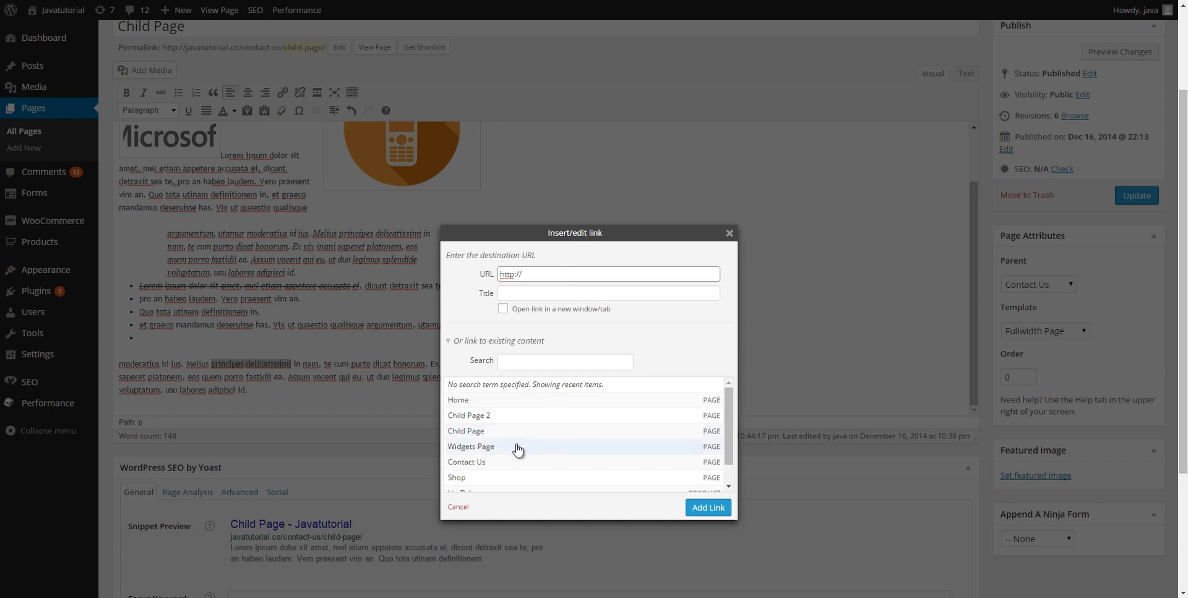
click(542, 432)
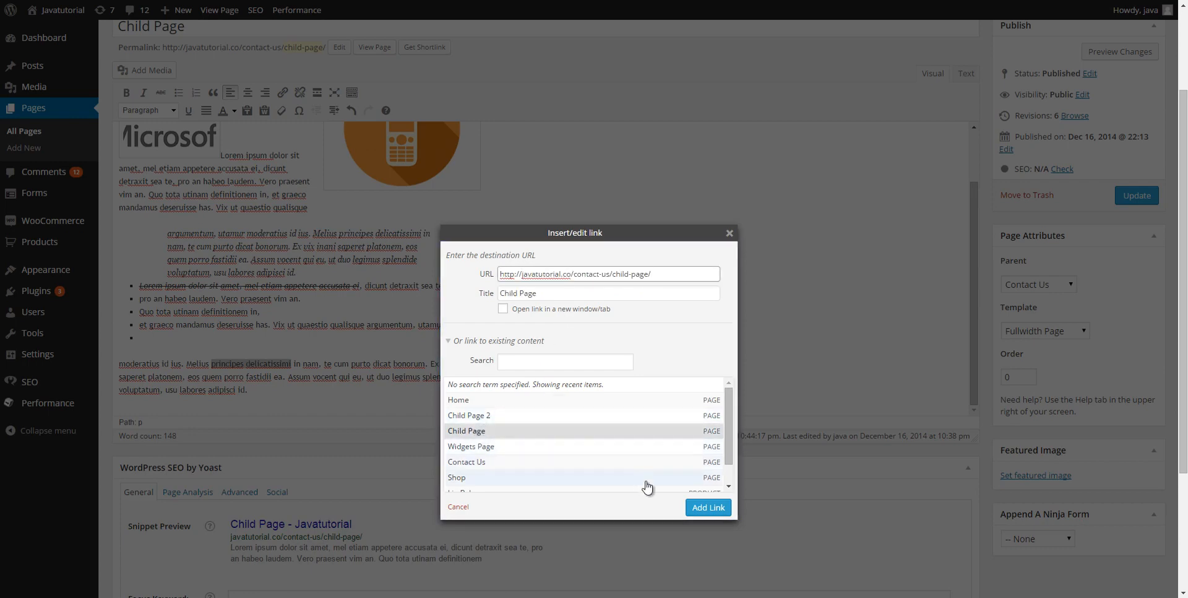
drag(582, 274, 656, 274)
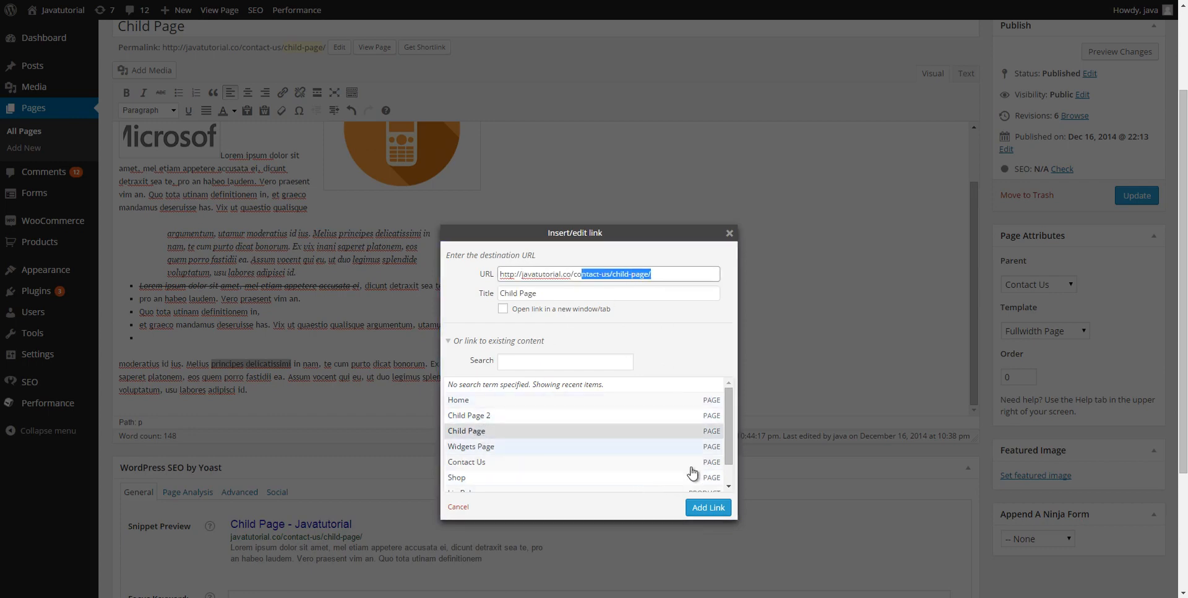
click(706, 508)
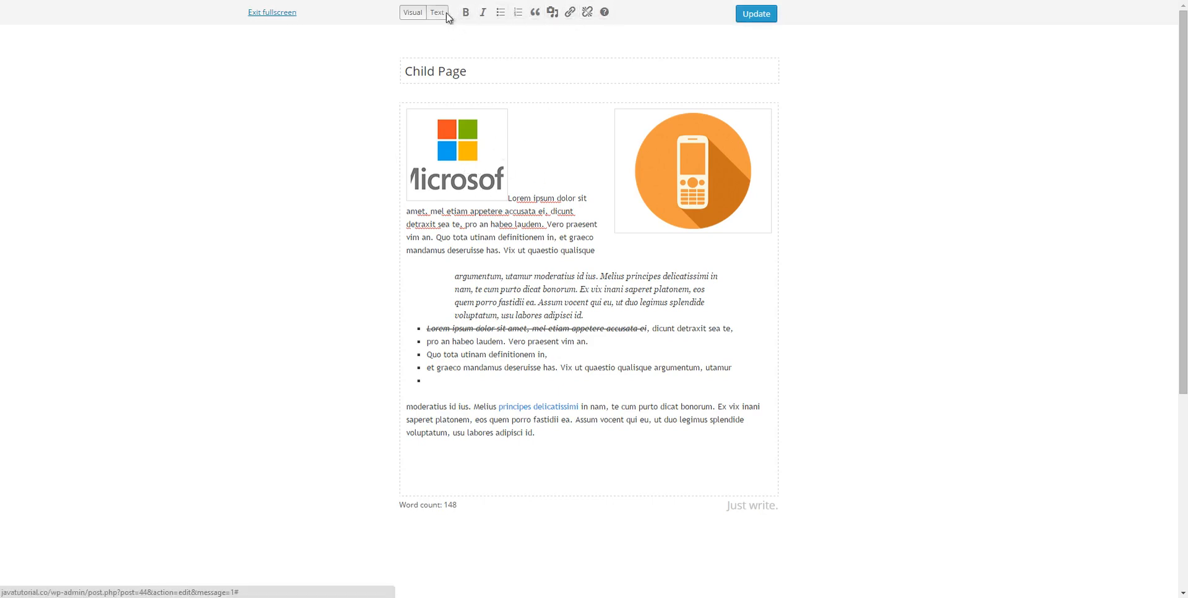
- Exit the fullscreen editor and delete the phone image and the Microsoft logo from the page content
click(280, 14)
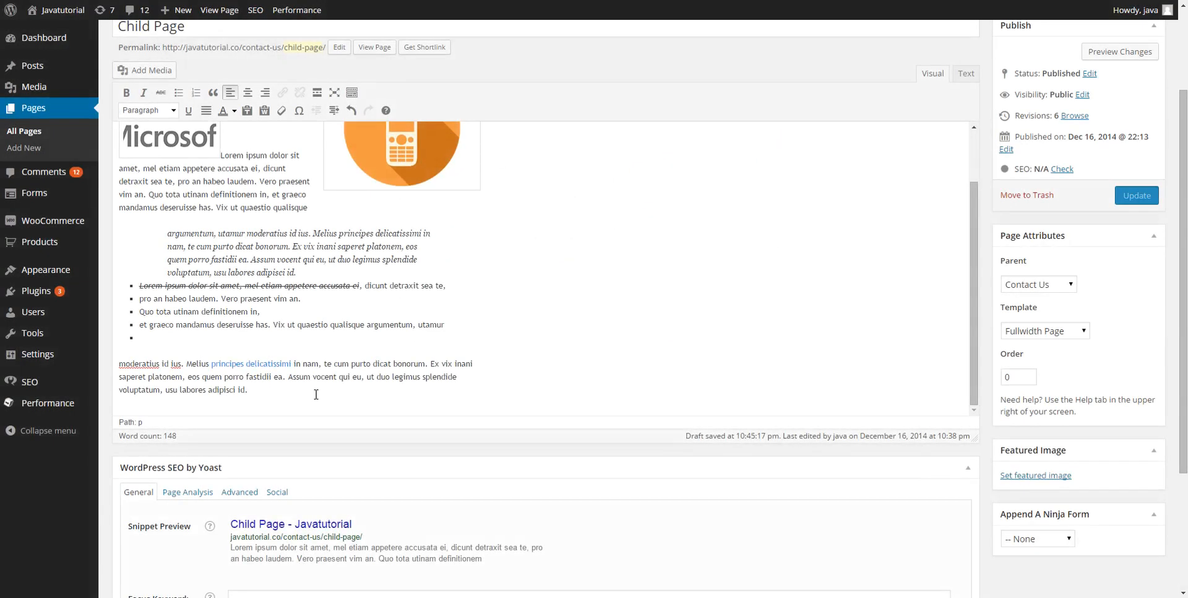
click(423, 161)
key(Delete)
click(179, 143)
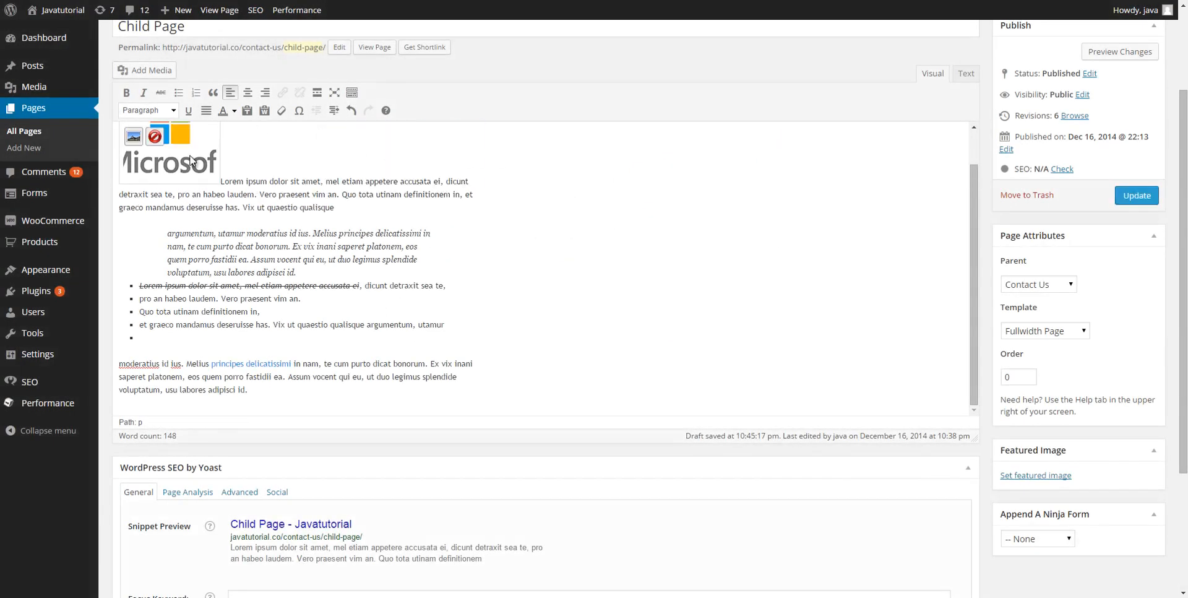
key(Delete)
- Delete the final paragraph, beginning "moderatius id ius", together with the empty bullet above it
drag(256, 344, 442, 278)
key(Delete)
click(148, 110)
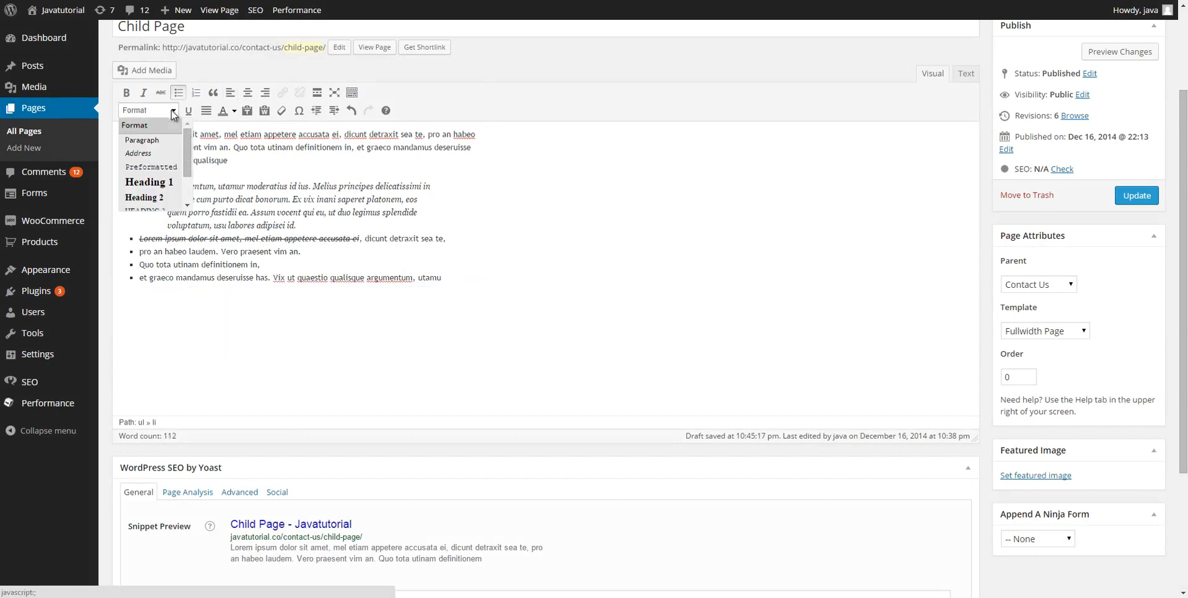
click(256, 197)
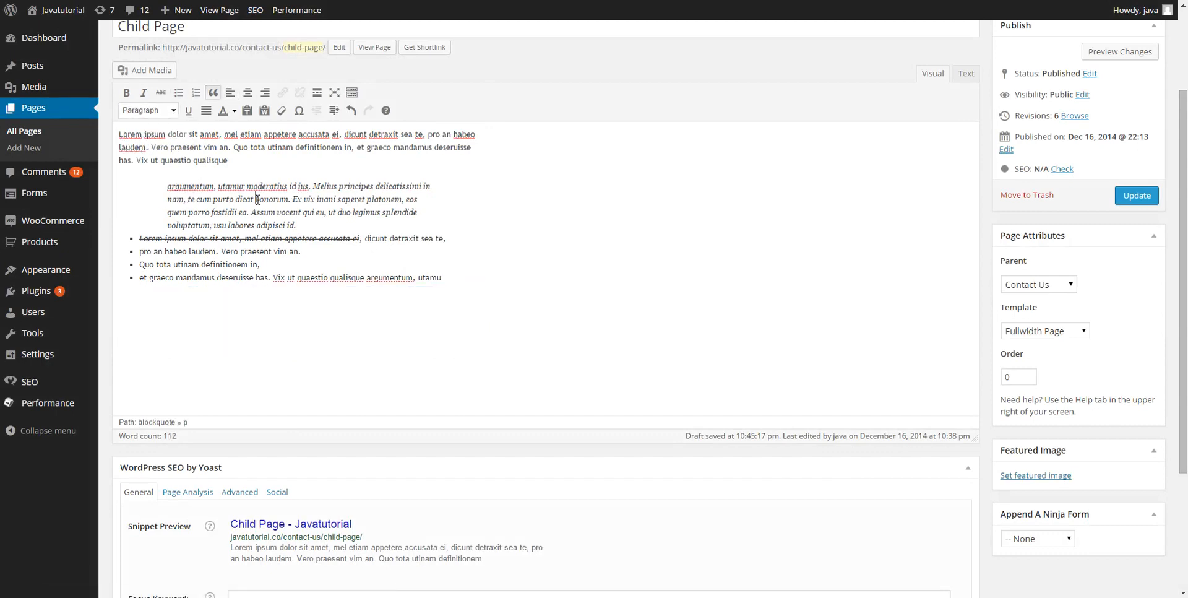
- Put the opening words "Lorem ipsum dolor sit amet" on their own line and remove the comma after them
click(226, 134)
key(BackSpace)
key(BackSpace)
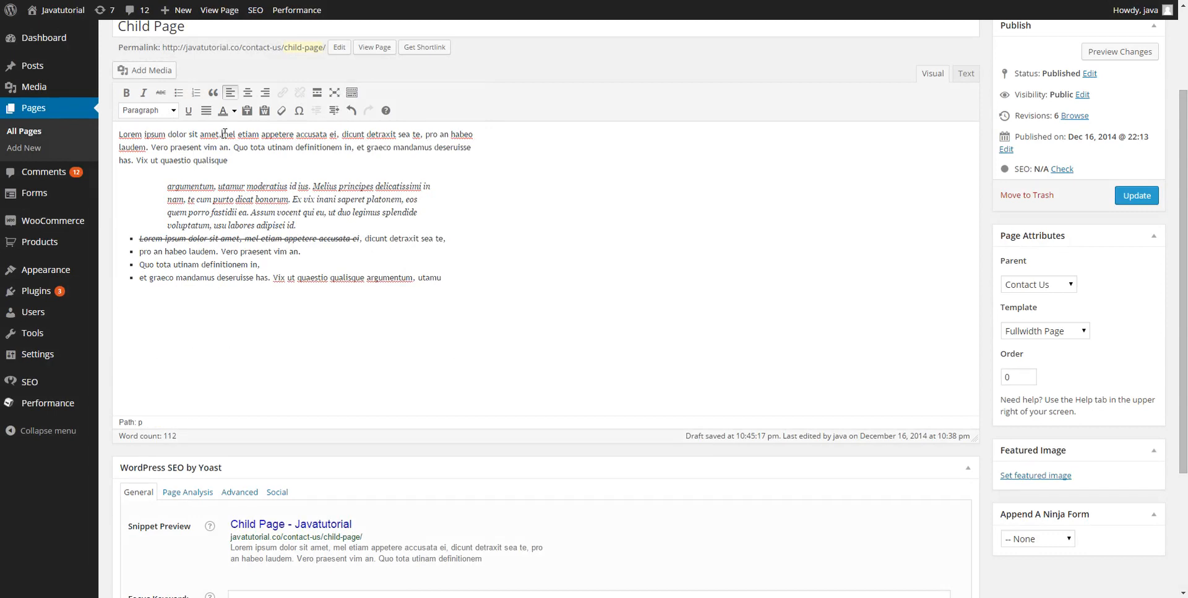
key(Return)
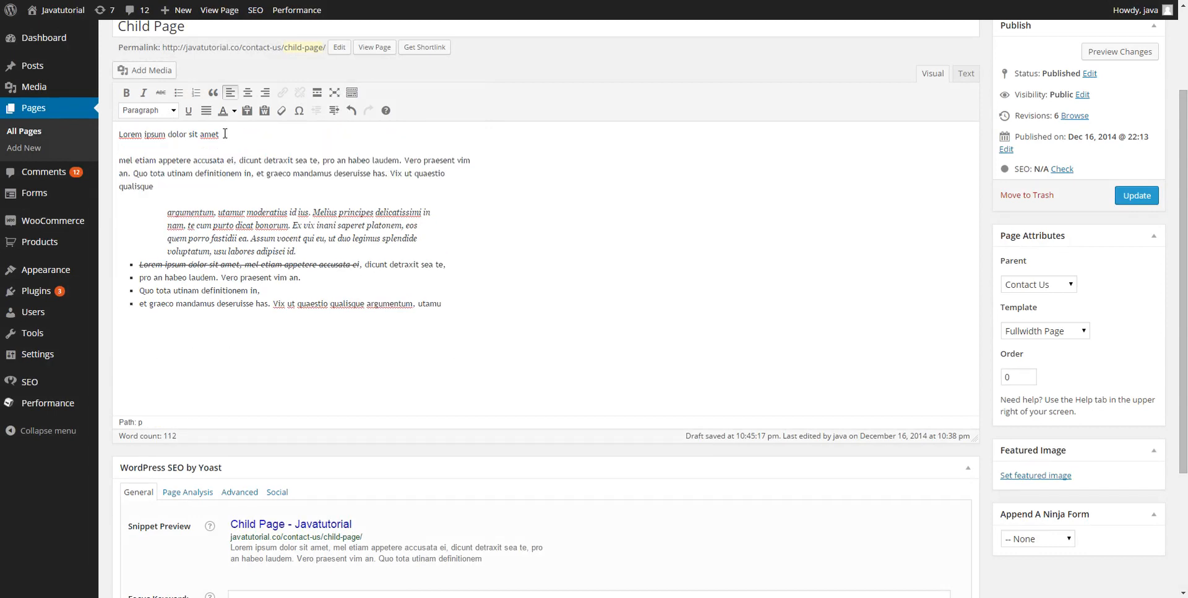
- Format the opening line "Lorem ipsum dolor sit amet" as Heading 1
drag(225, 134, 119, 134)
click(174, 110)
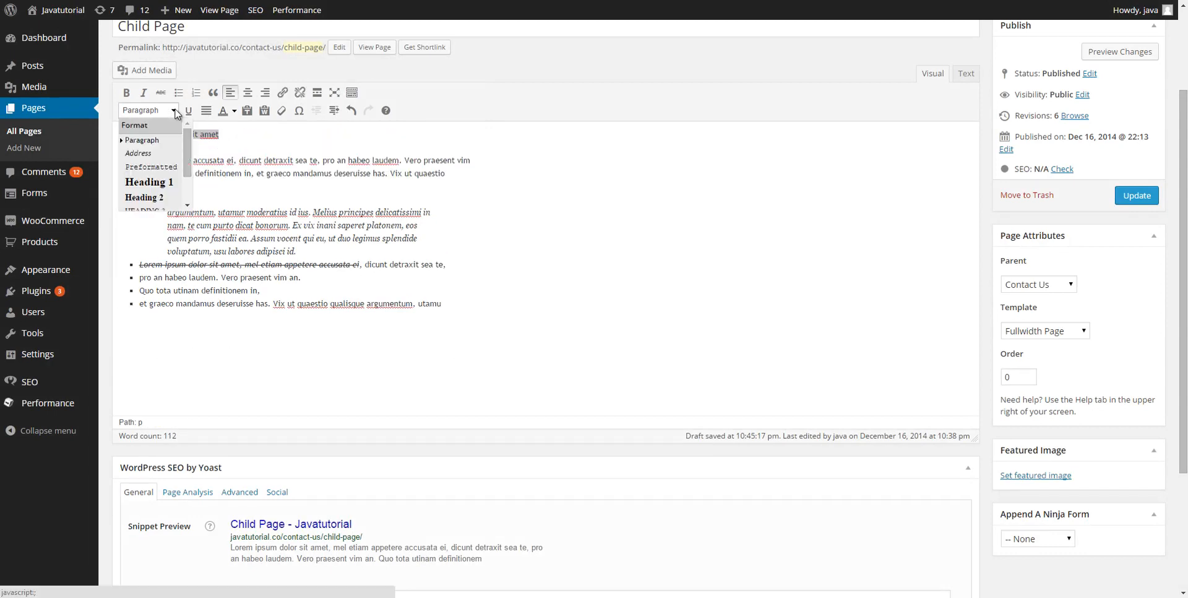
scroll(190, 148, down, 1)
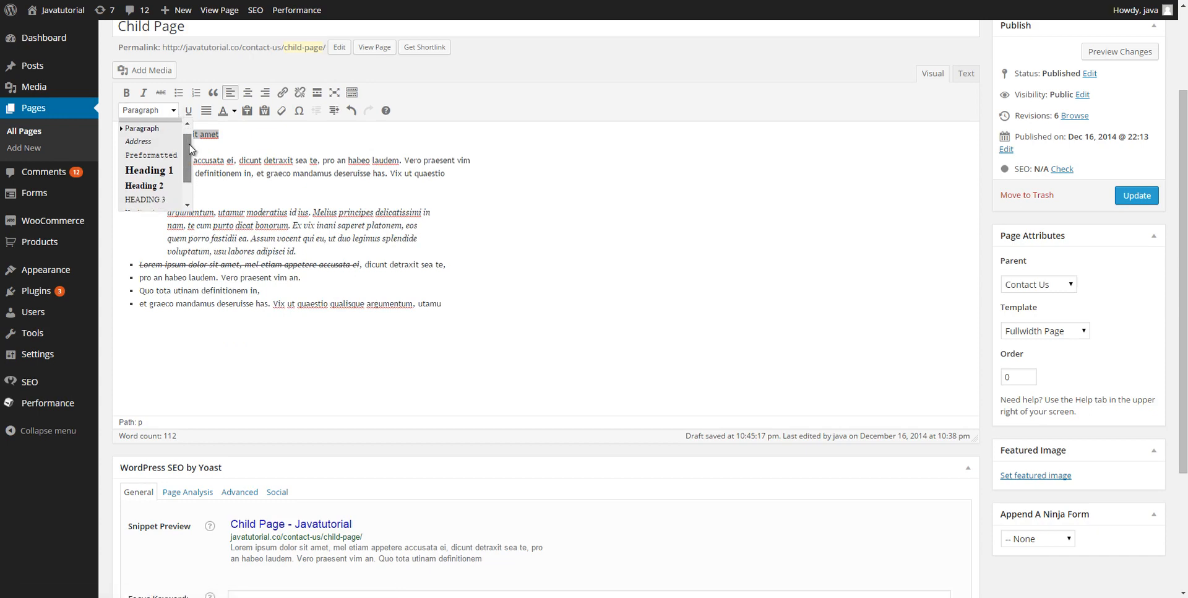
scroll(190, 149, down, 3)
scroll(190, 142, up, 4)
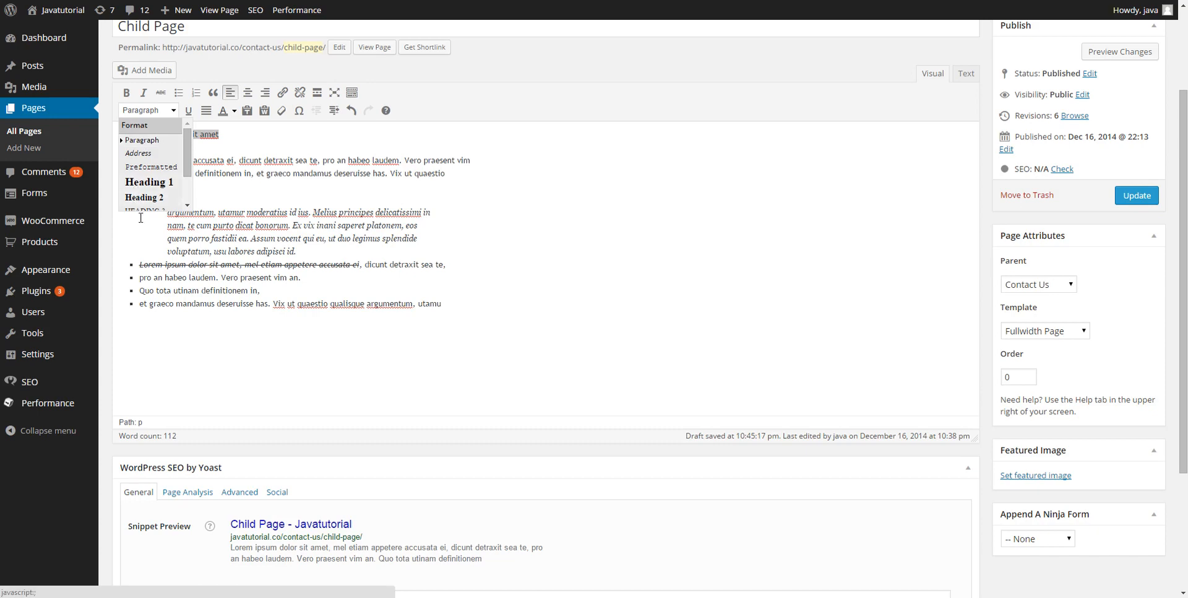
scroll(184, 175, down, 3)
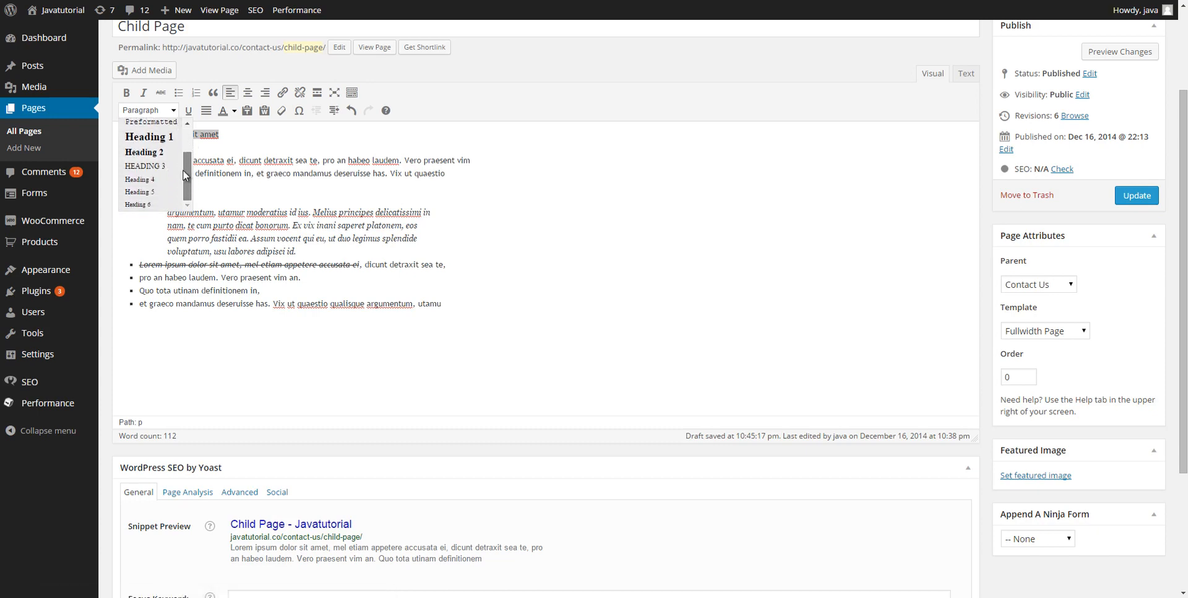
scroll(184, 175, up, 3)
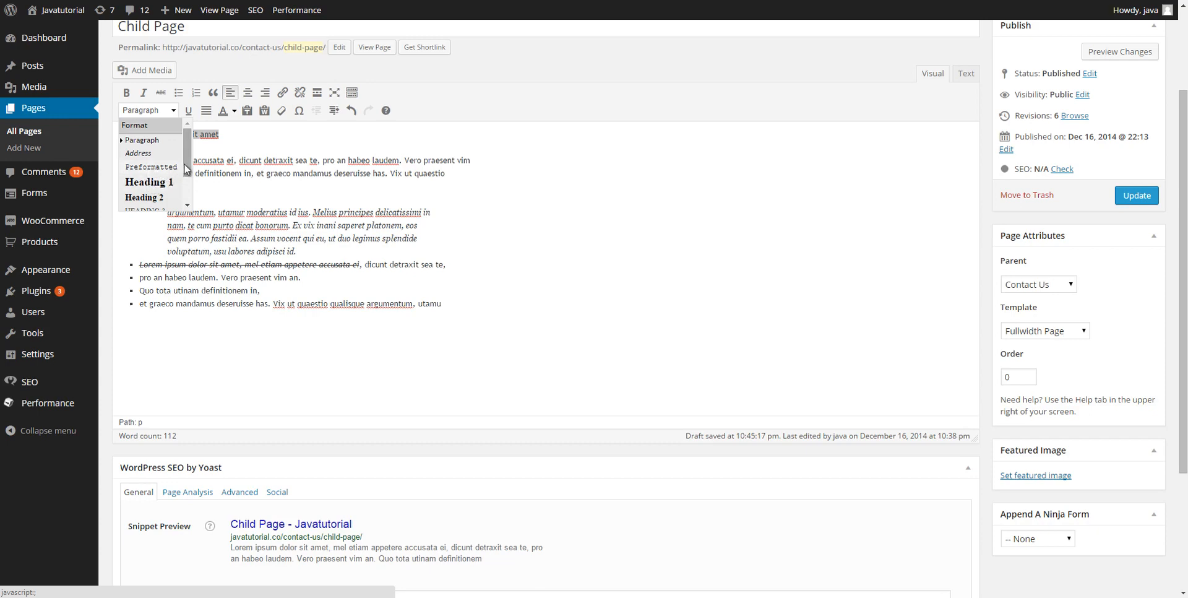
drag(185, 169, 186, 191)
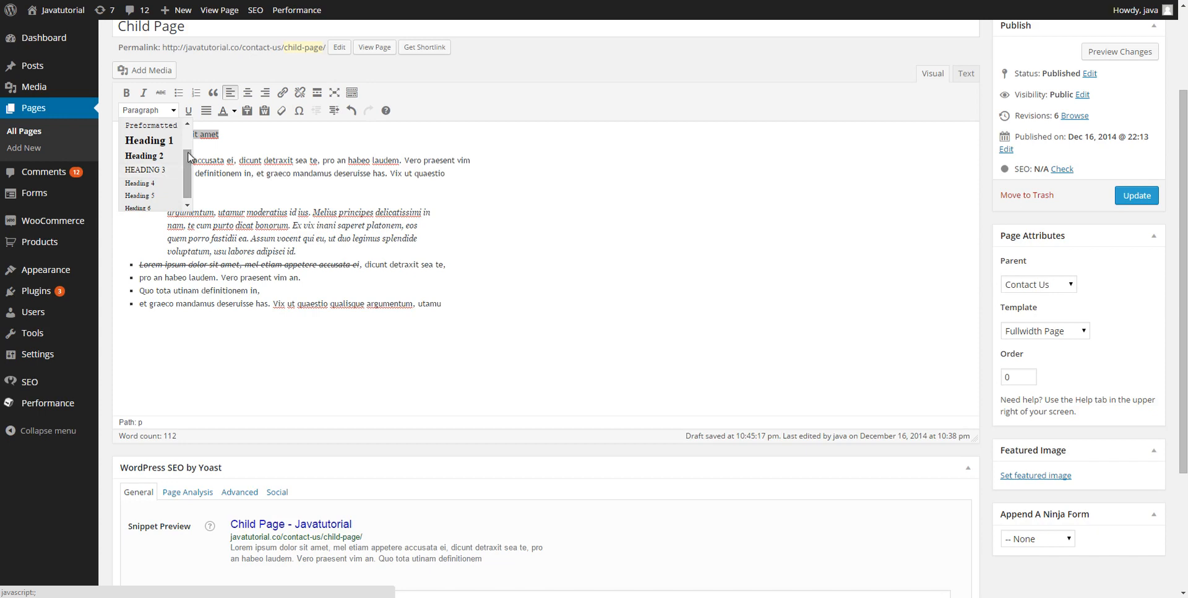
scroll(167, 148, up, 2)
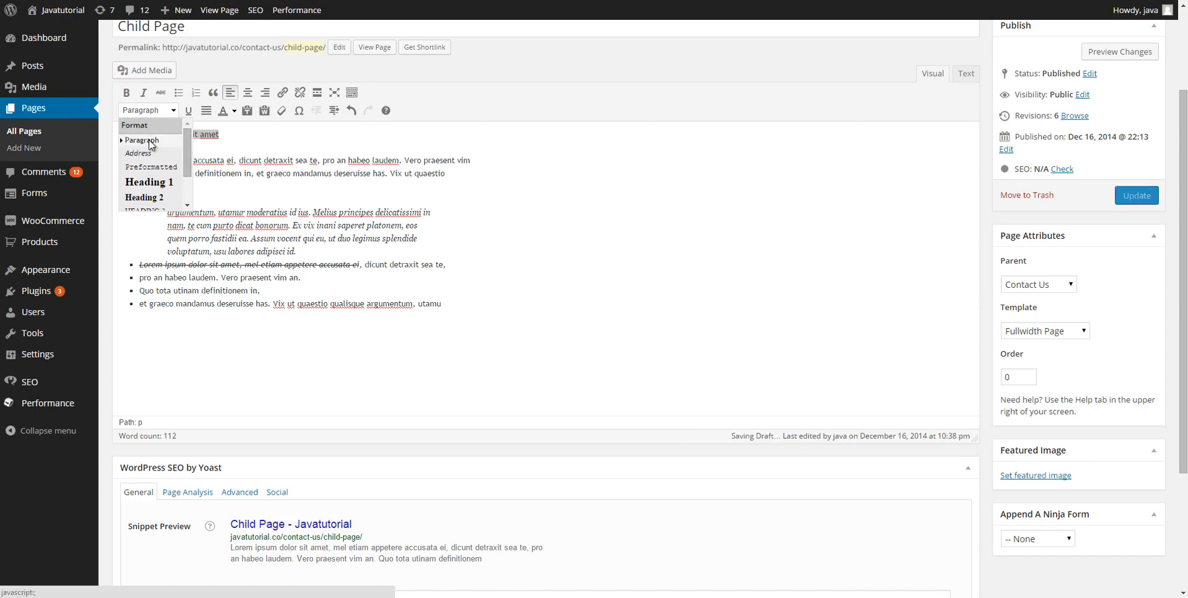
click(158, 179)
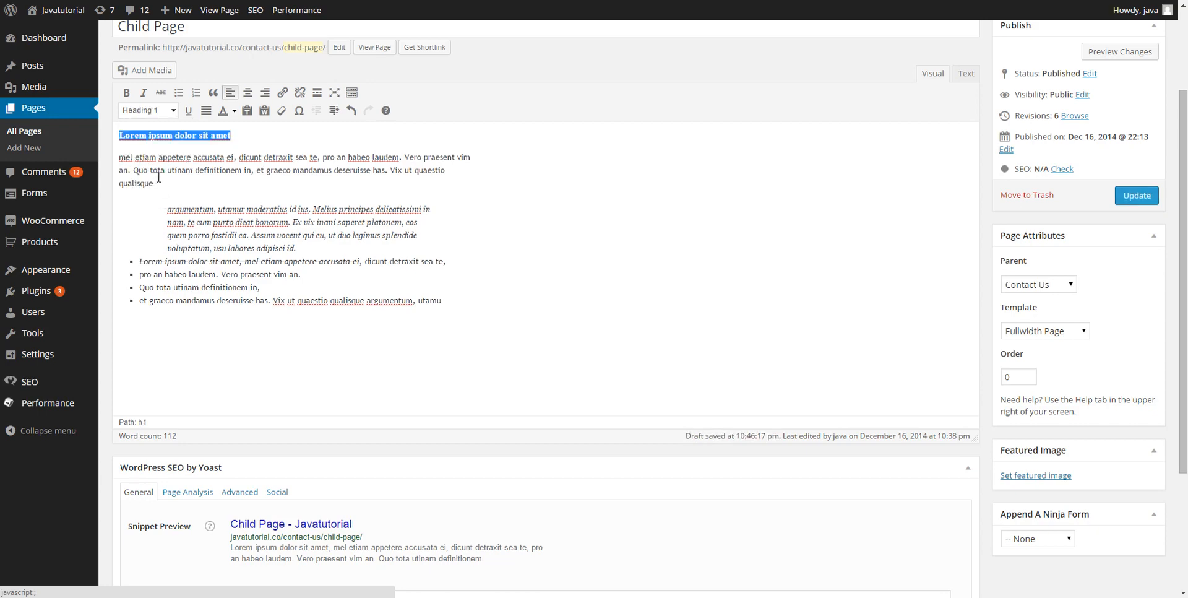
click(173, 135)
drag(238, 134, 119, 135)
click(148, 135)
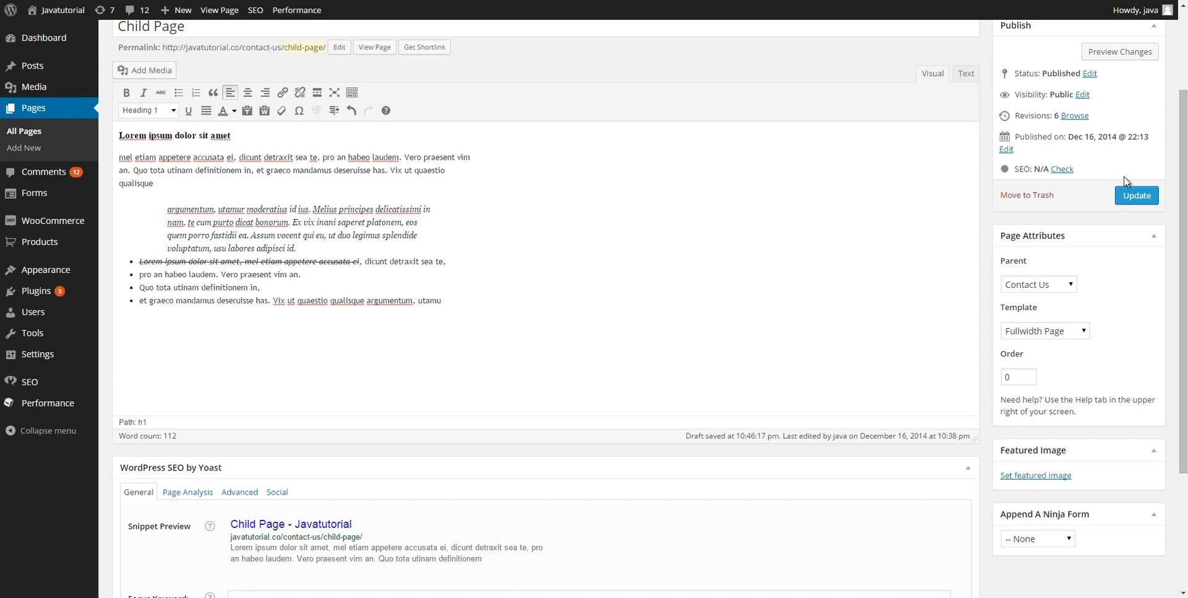
- Update the page and check the "Lorem ipsum dolor sit amet" heading on the live Child Page
click(1134, 197)
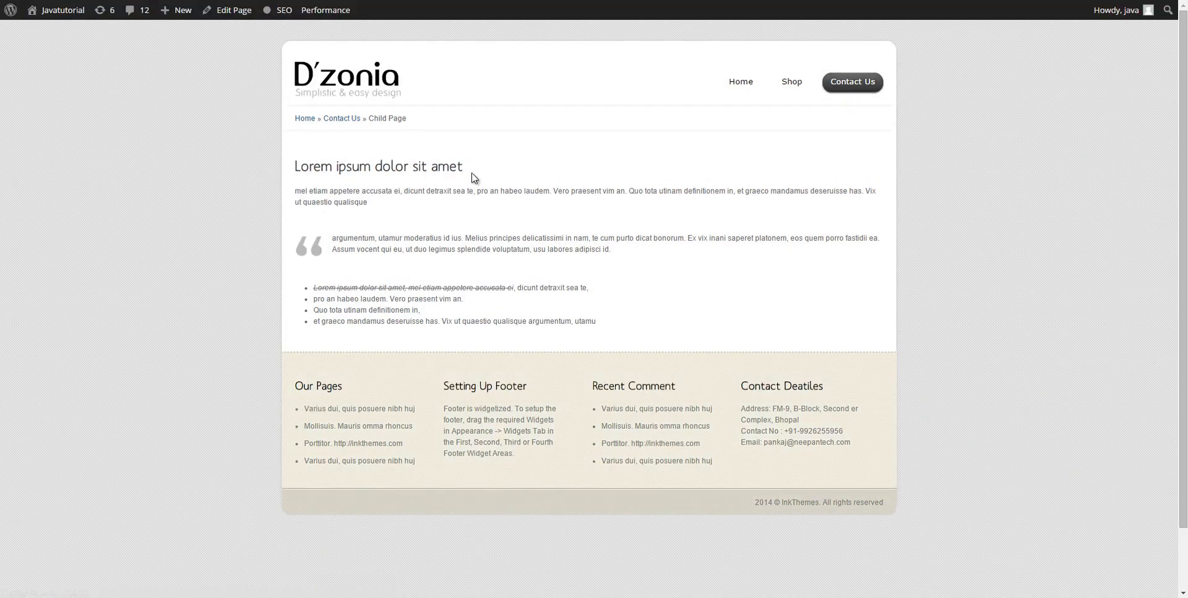
drag(472, 173, 292, 168)
click(293, 168)
click(430, 0)
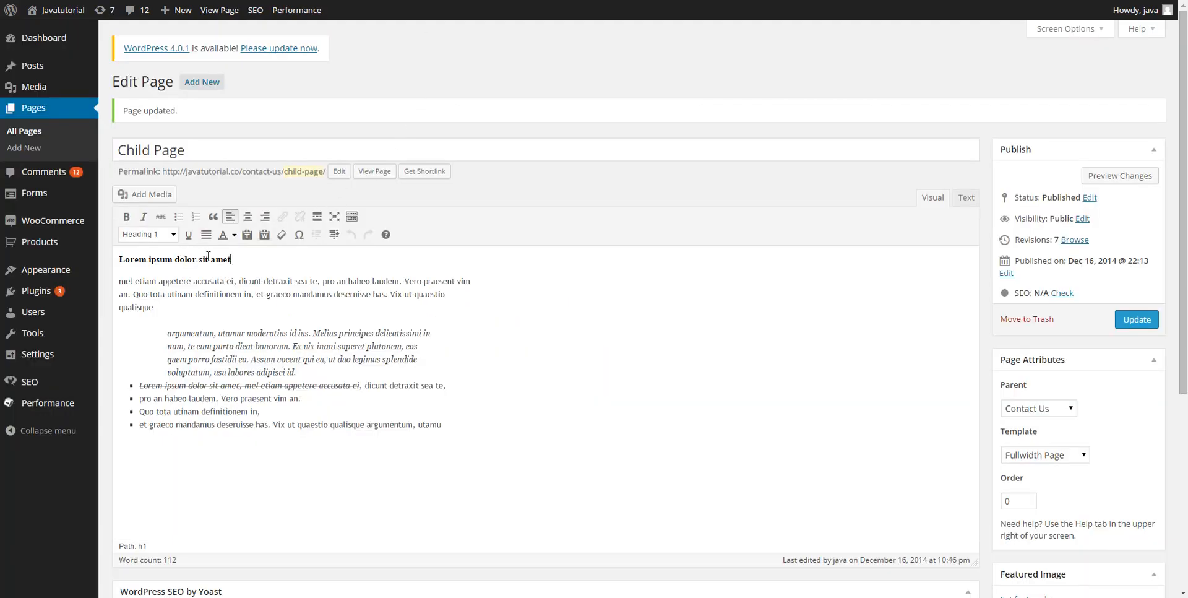
- Change the "Lorem ipsum dolor sit amet" line to Heading 4 and update the page
drag(231, 258, 116, 258)
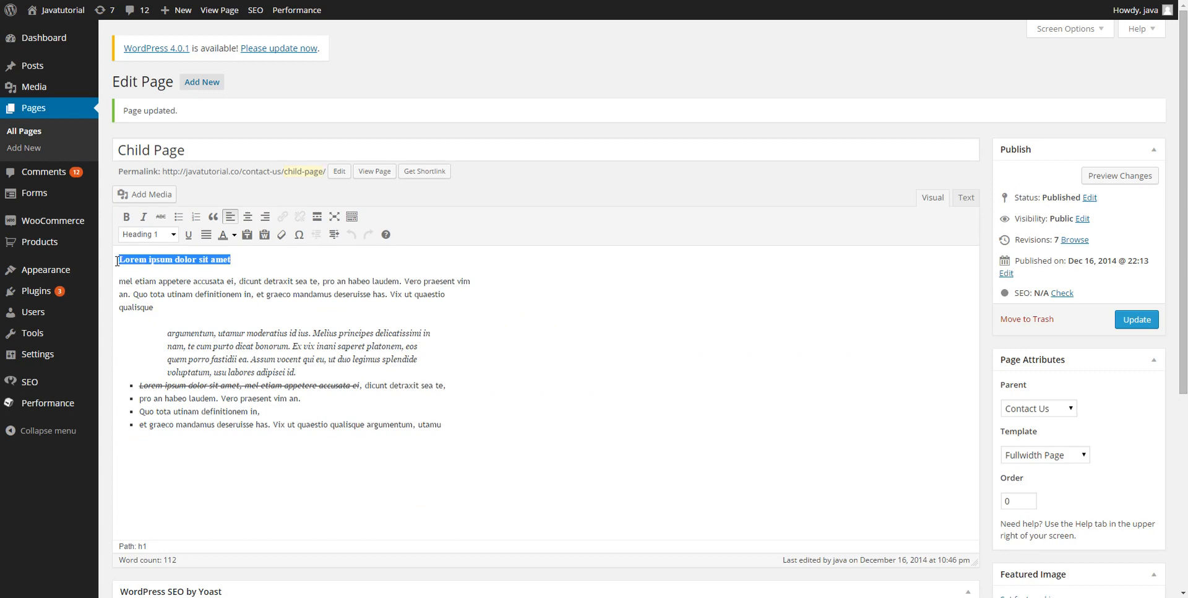
click(174, 234)
drag(187, 272, 187, 296)
click(142, 312)
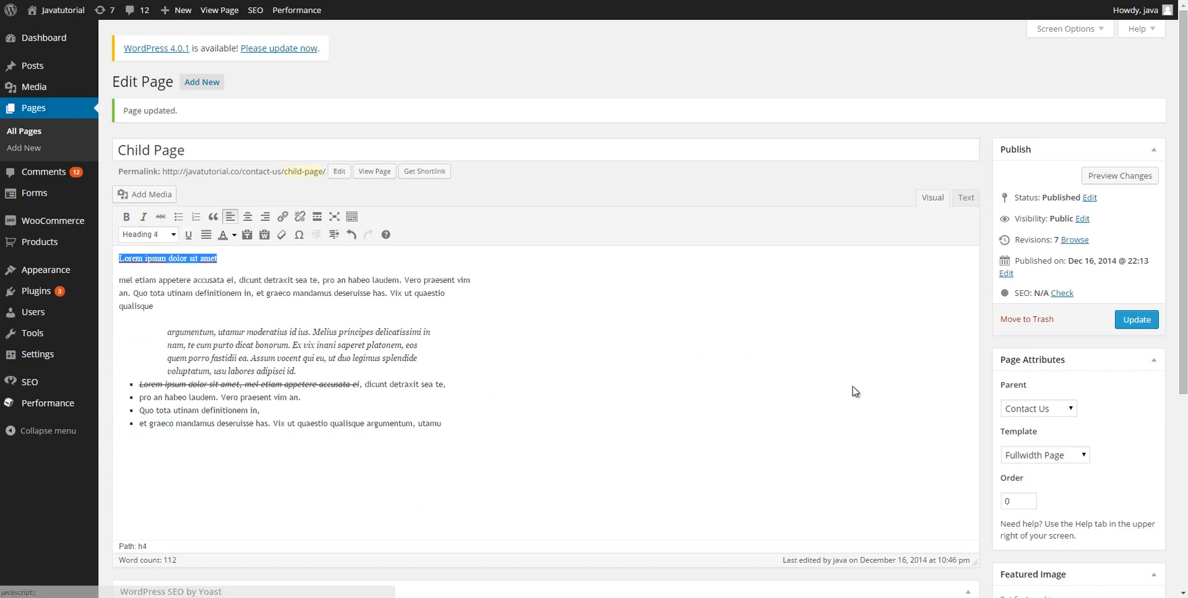
click(1133, 320)
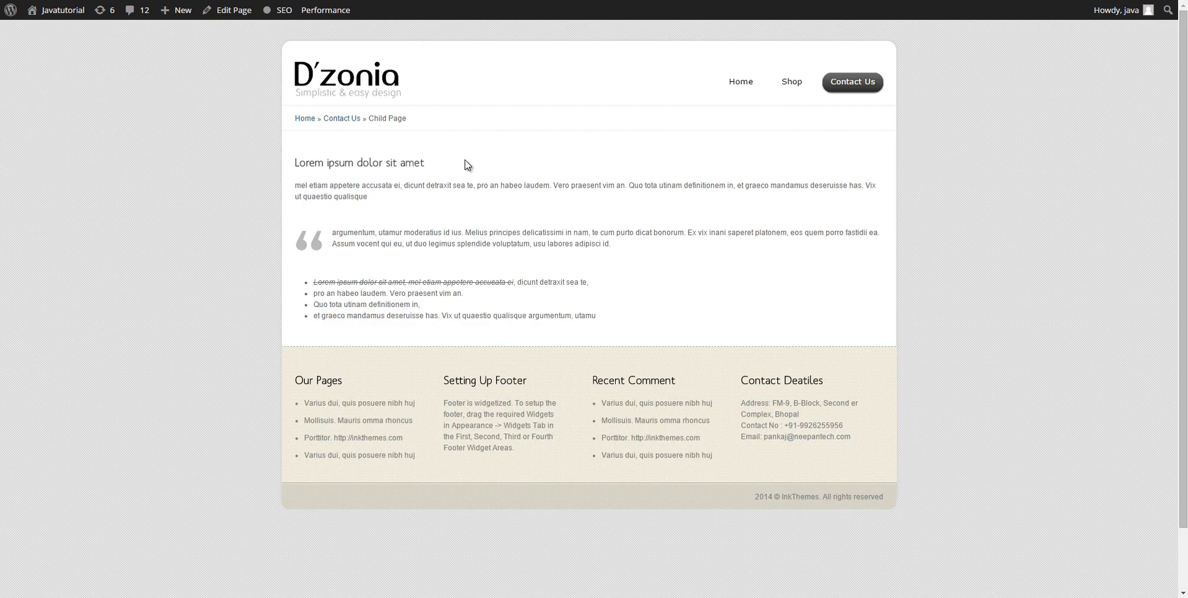
key(ctrl+shift+Tab)
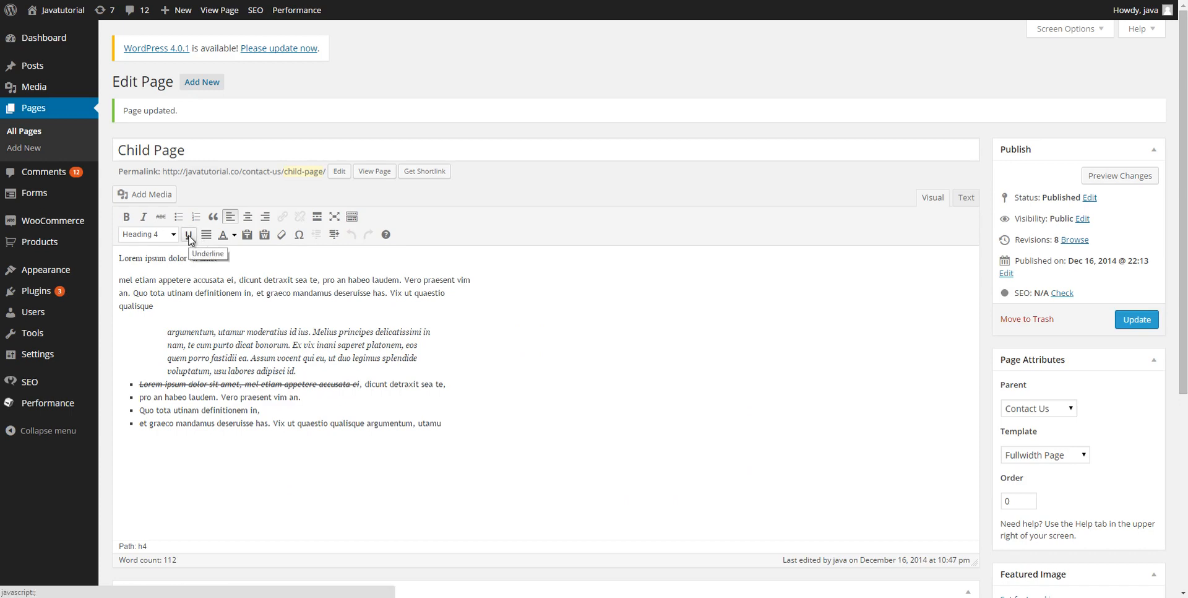
- Try justified alignment on the heading and the first paragraph
drag(170, 308, 151, 248)
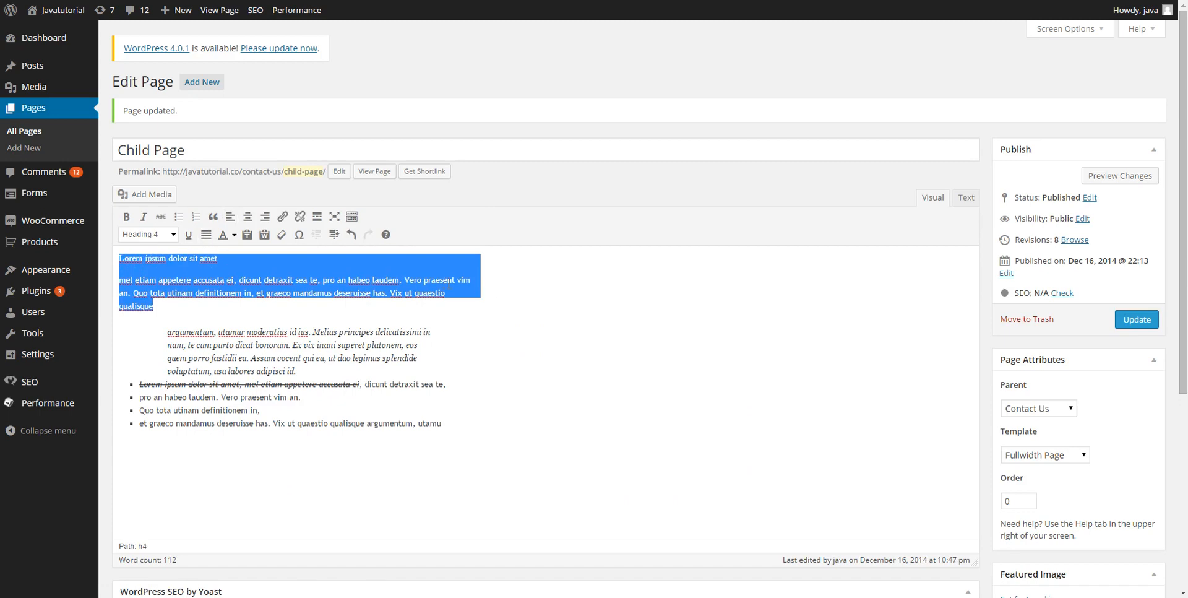
click(206, 234)
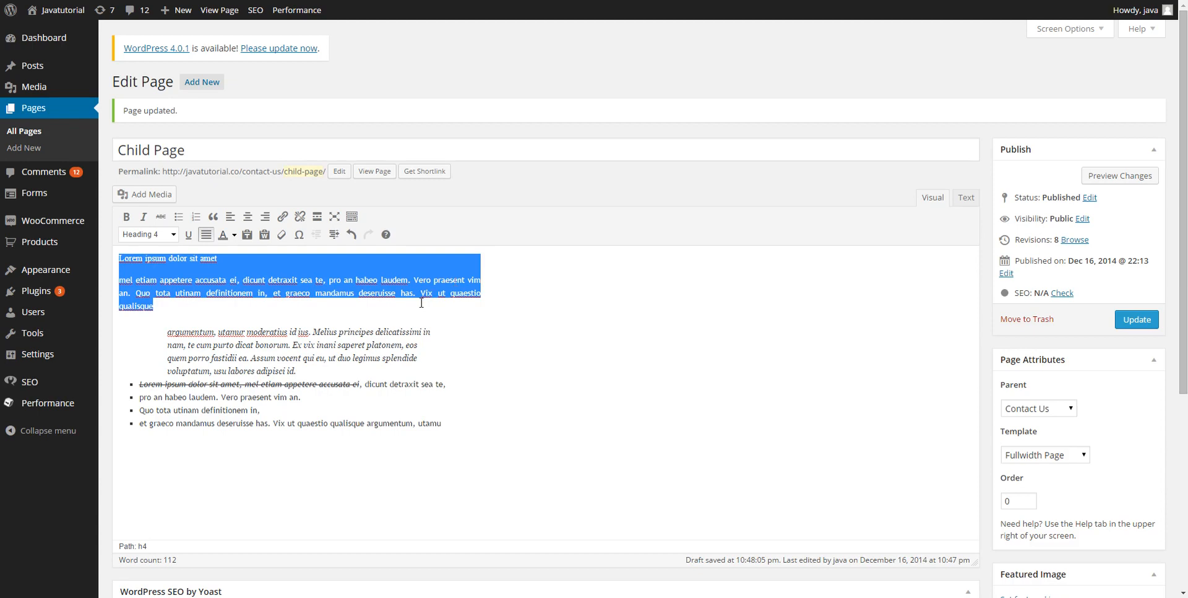
click(206, 234)
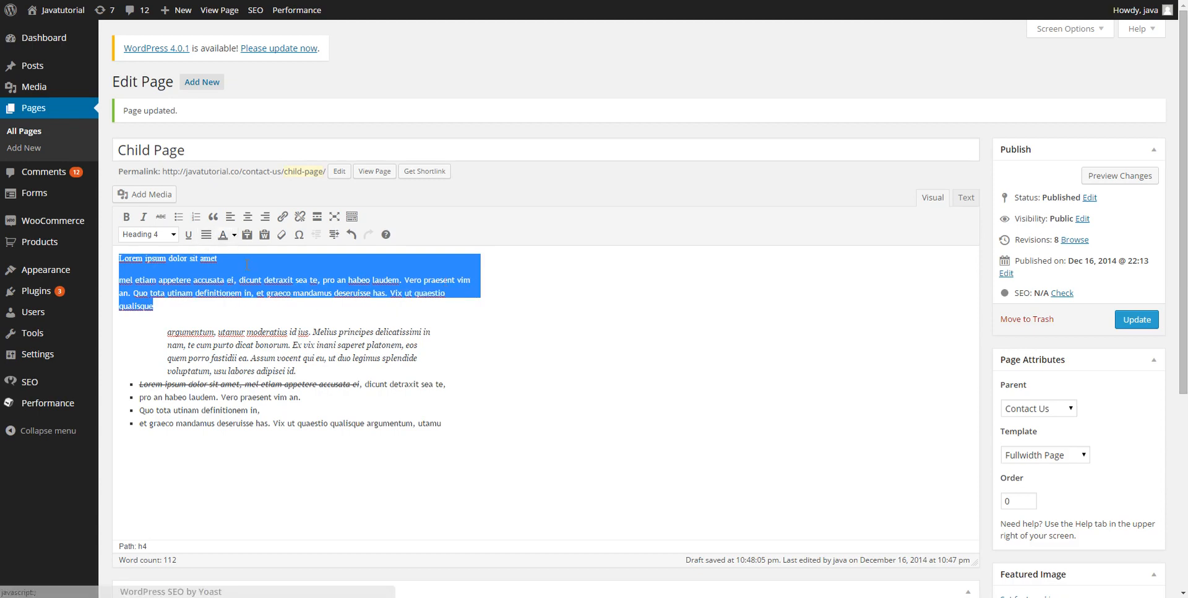
- Color the "Lorem ipsum dolor sit amet" heading red
drag(239, 259, 115, 259)
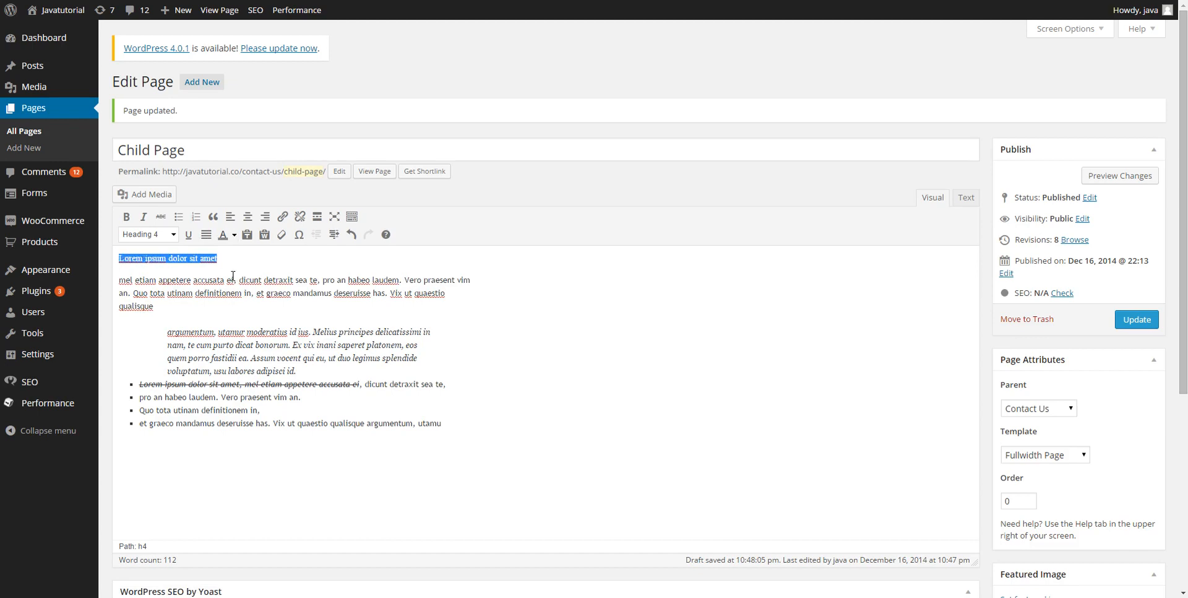
click(234, 235)
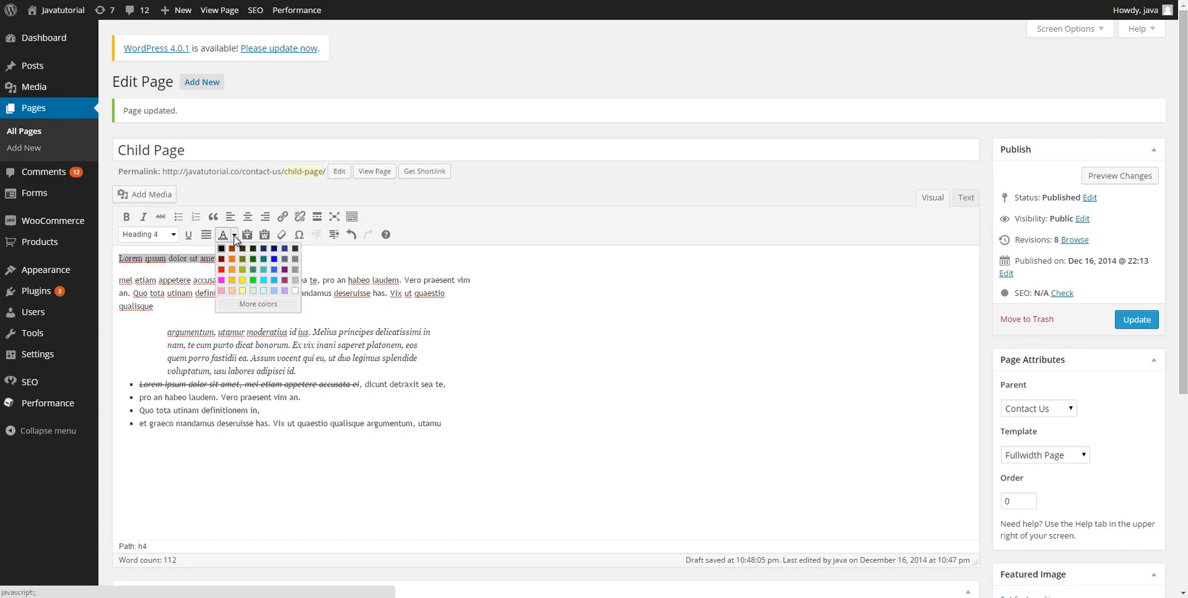
click(222, 270)
click(177, 264)
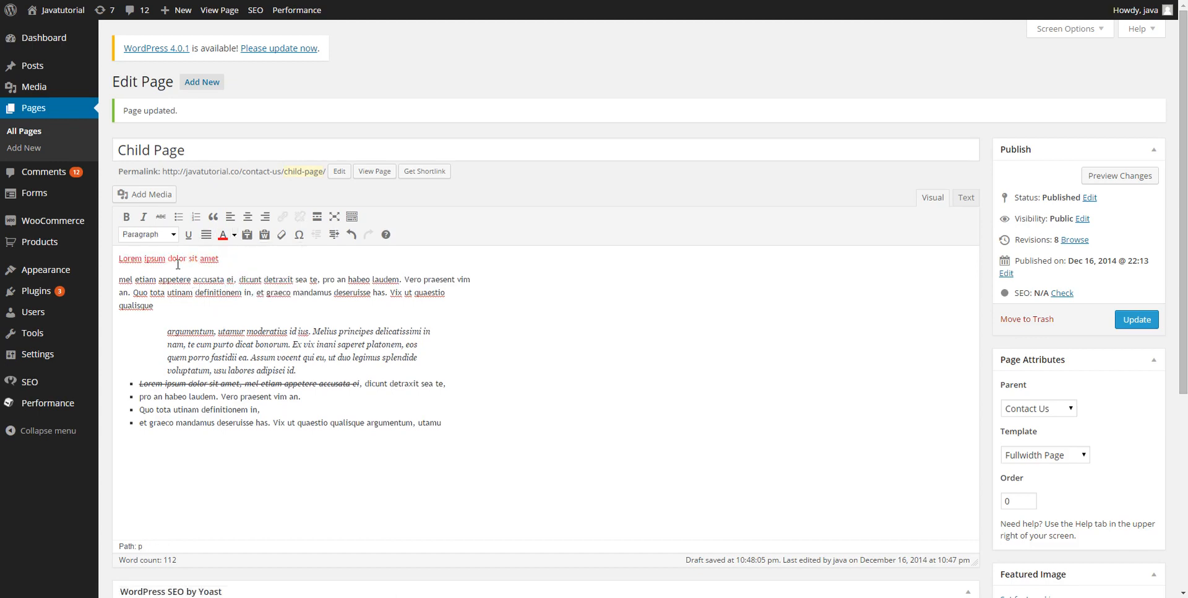
key(ctrl+4)
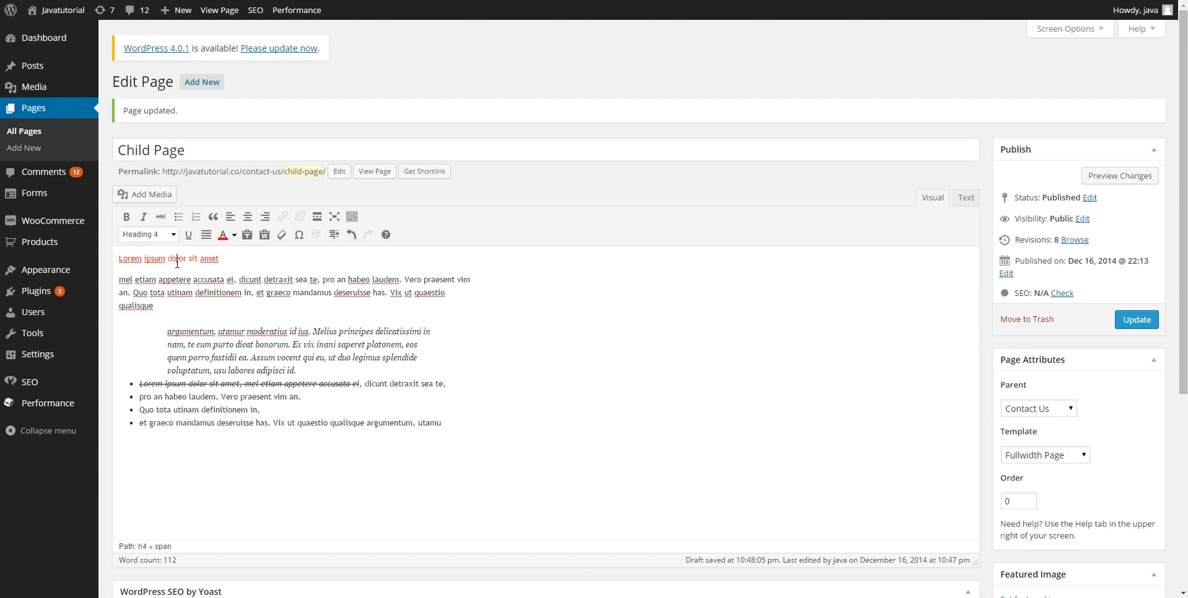
click(264, 235)
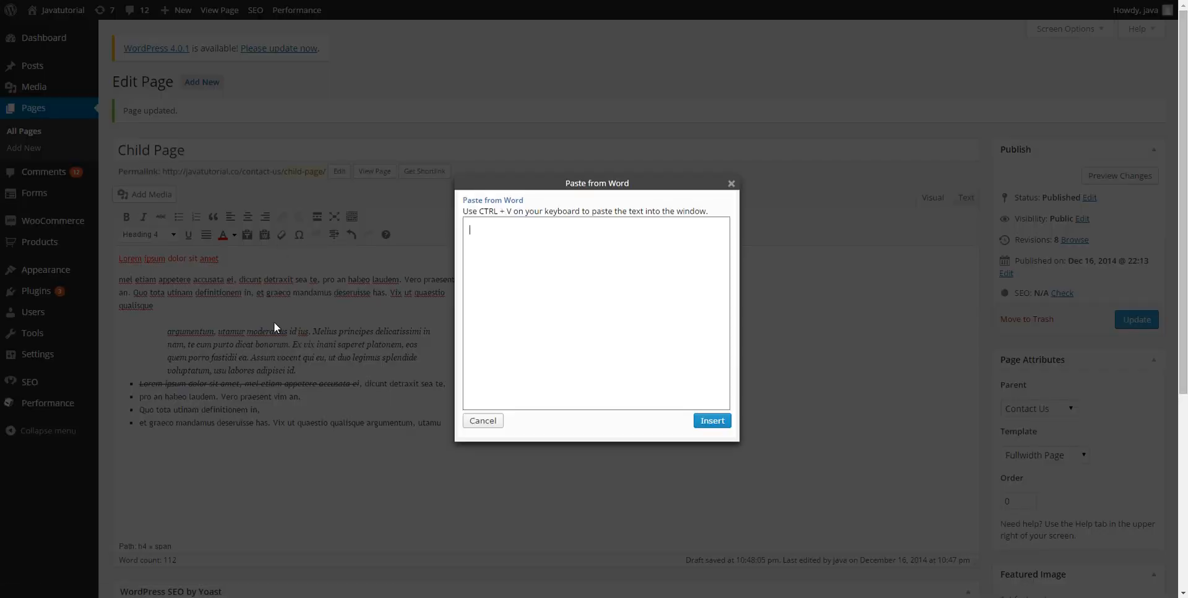
click(480, 420)
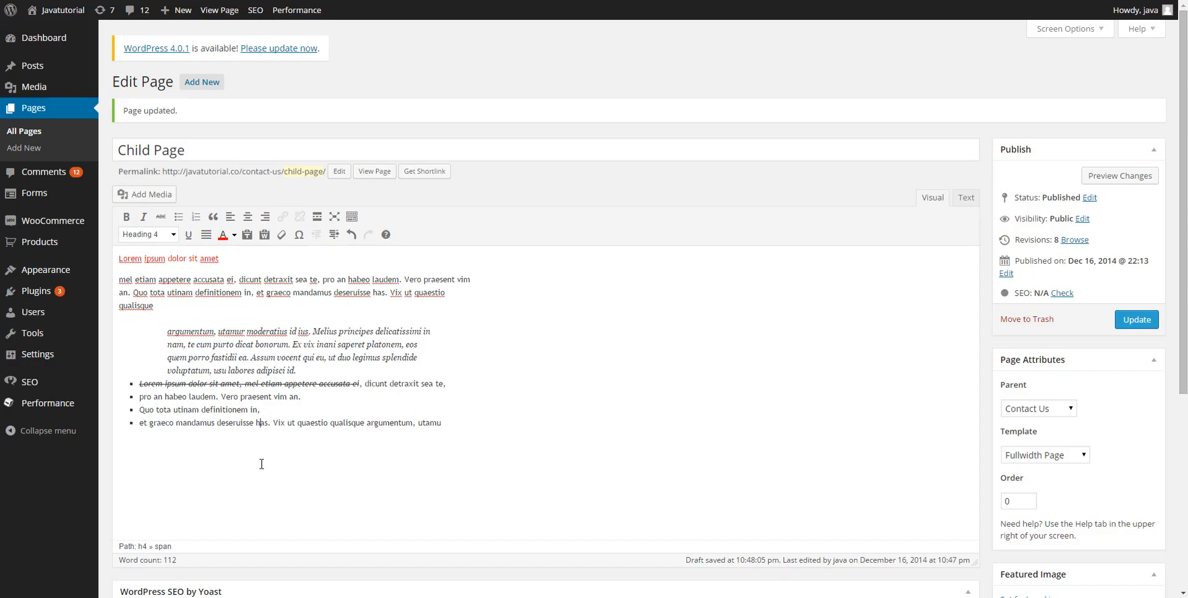
key(Return)
key(Return)
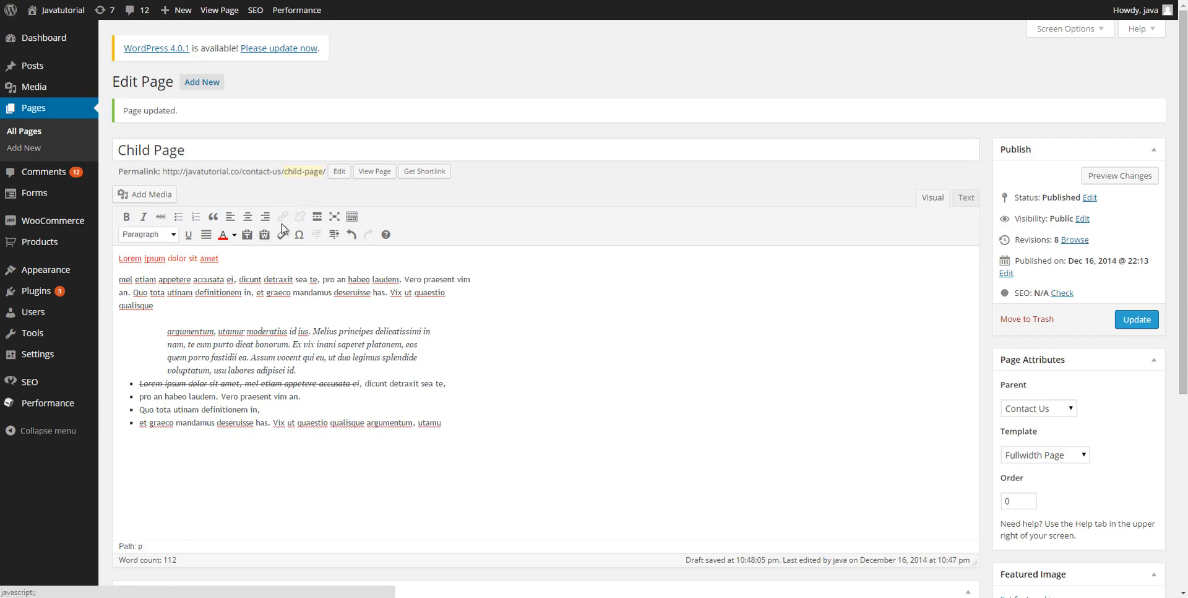
click(265, 235)
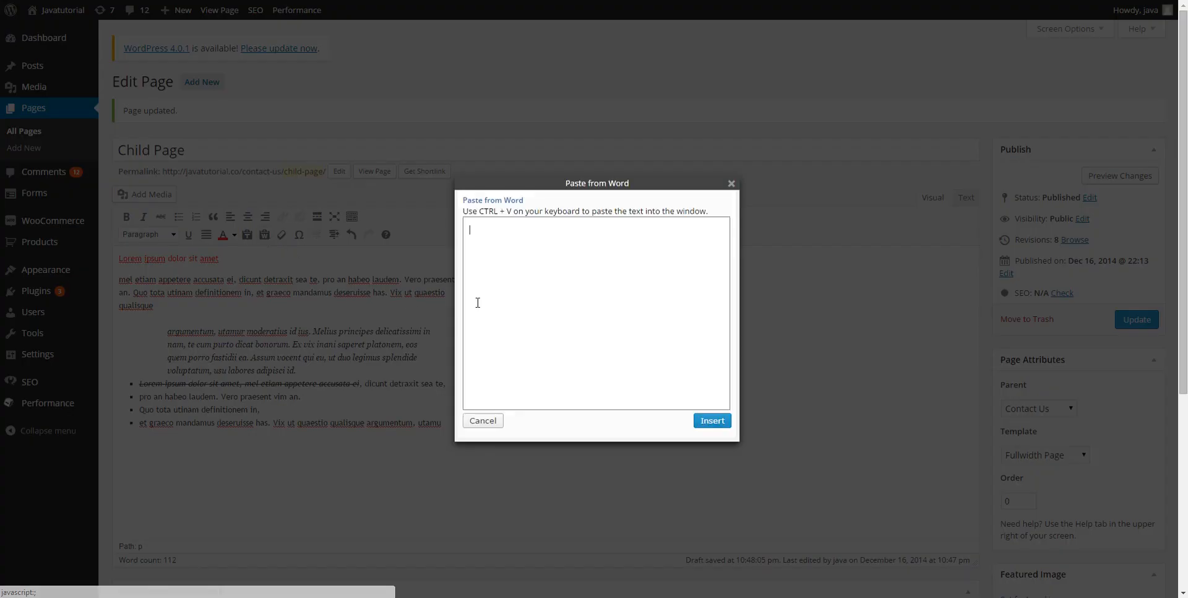
click(710, 422)
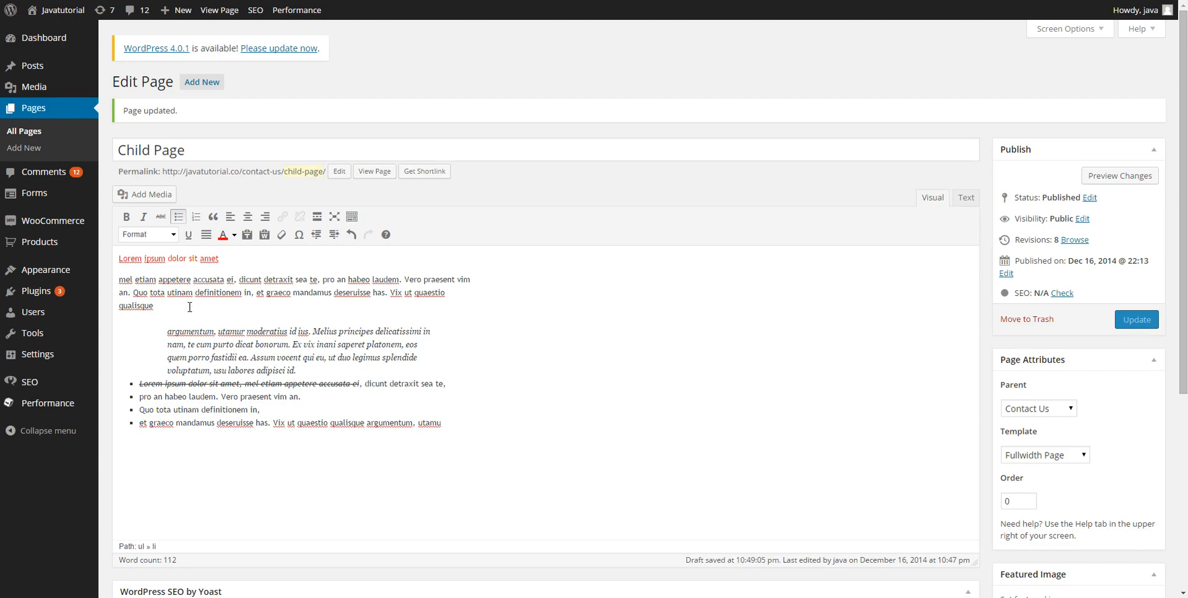
- Clear the formatting of the heading and the first paragraph beneath it
drag(154, 305, 115, 256)
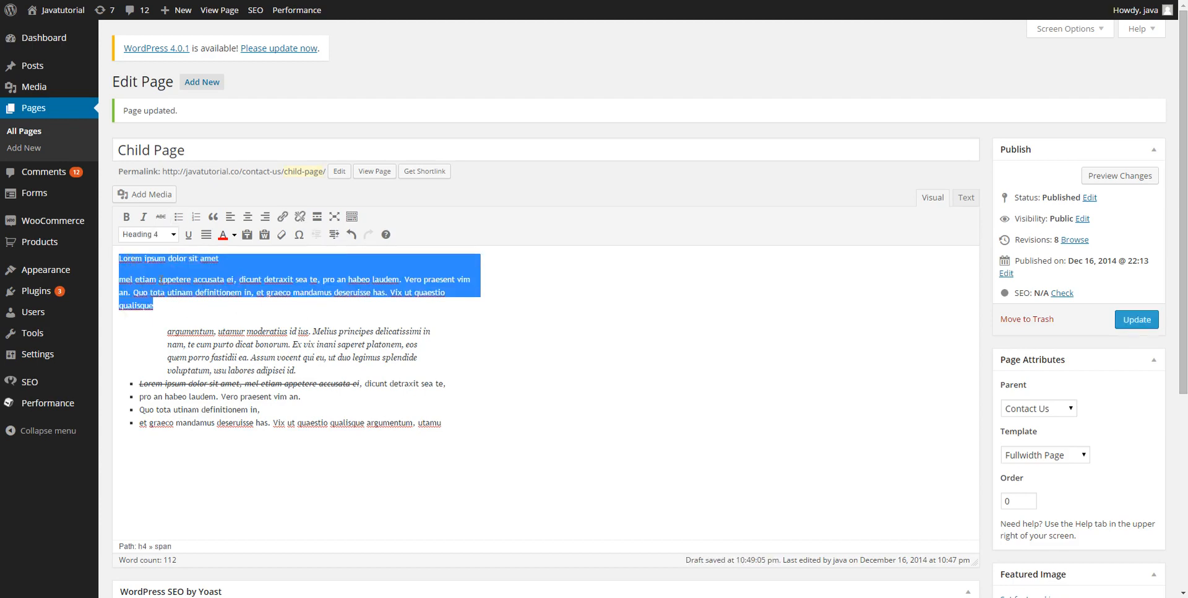
click(284, 238)
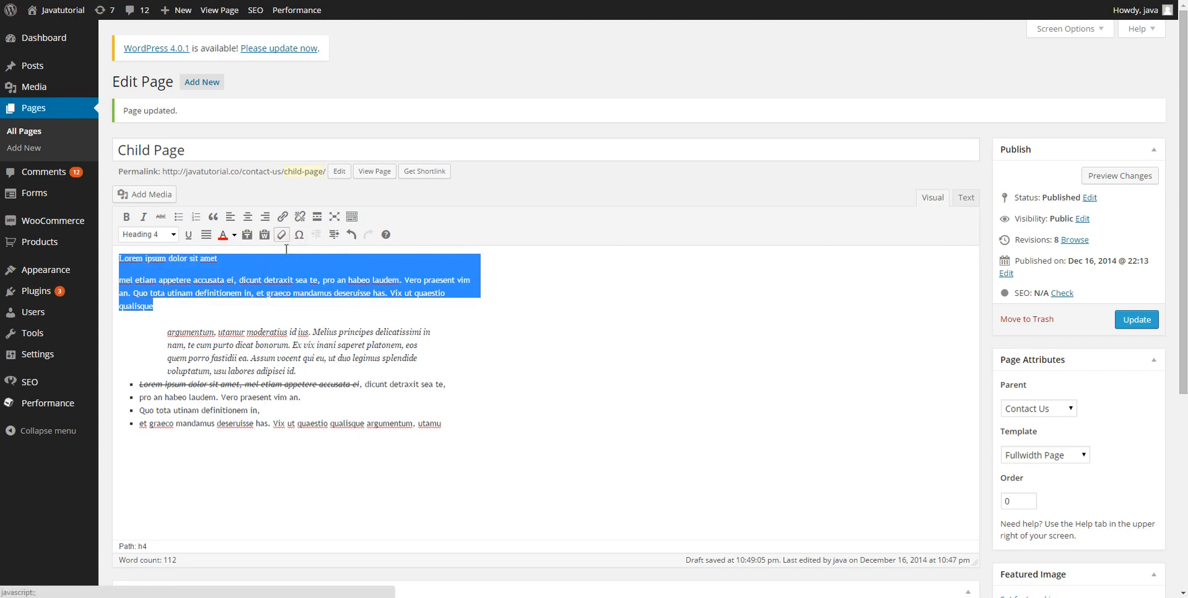
click(264, 297)
drag(187, 308, 120, 249)
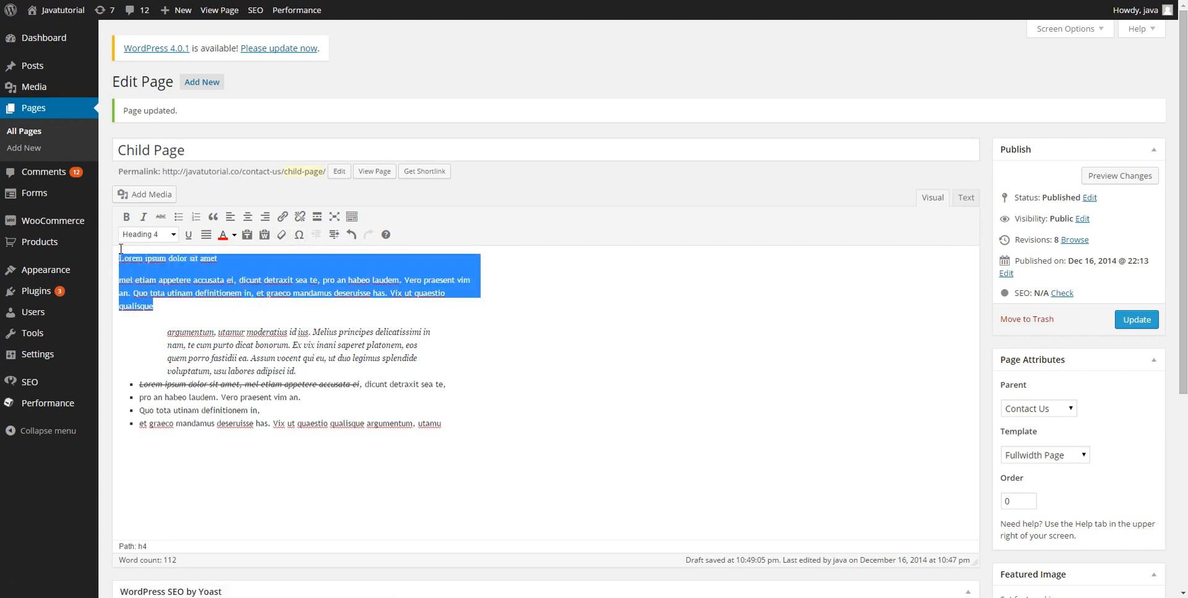
click(174, 235)
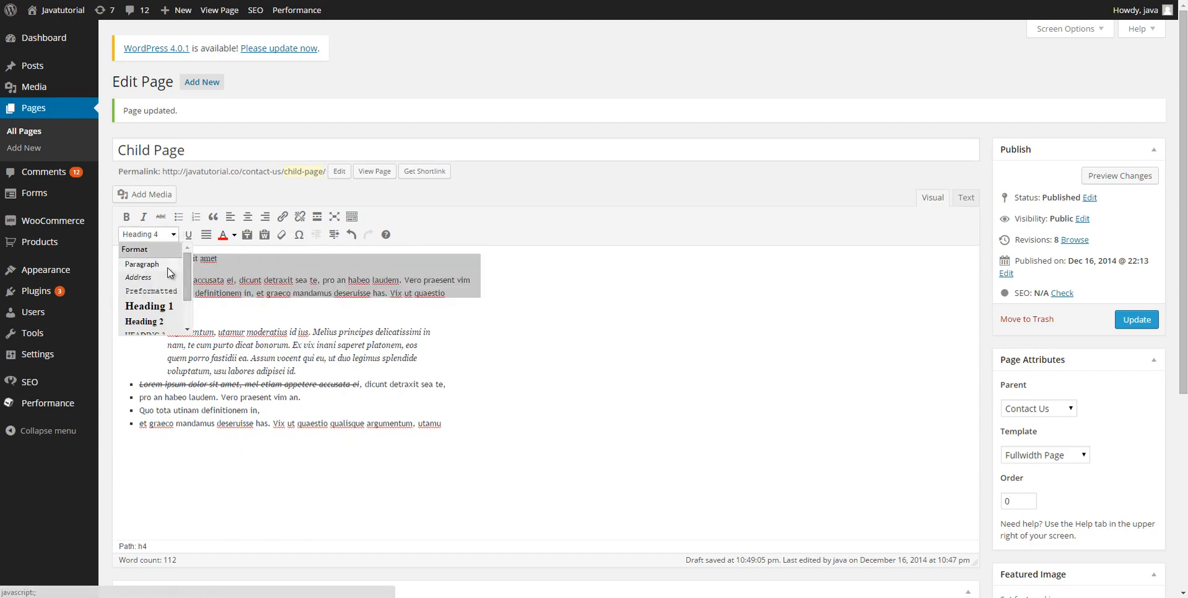
click(214, 295)
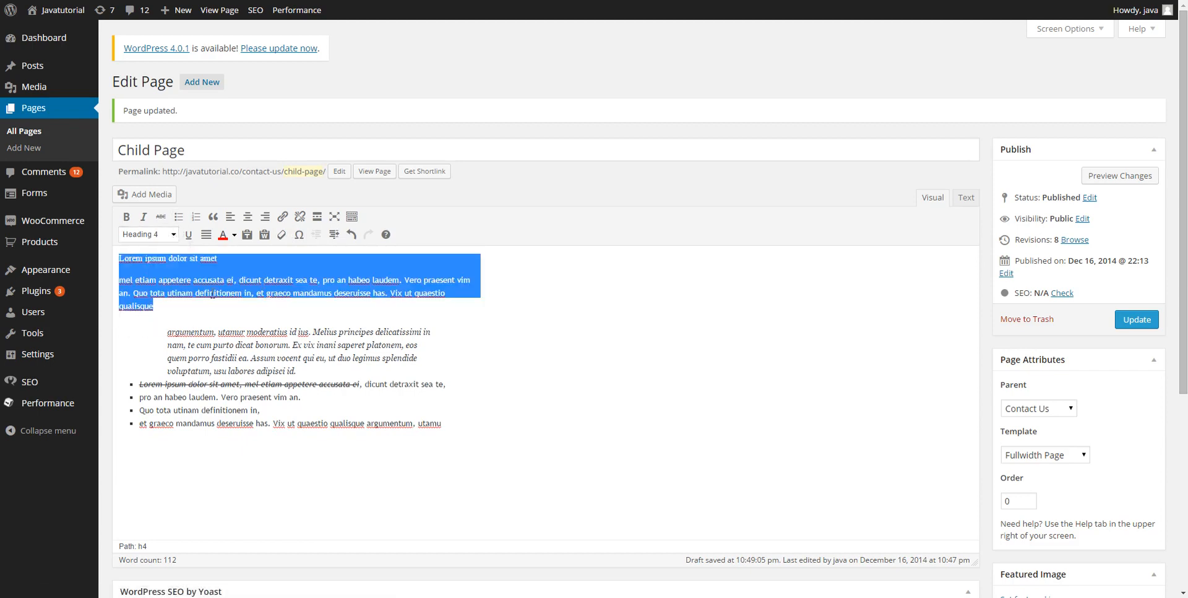
click(288, 302)
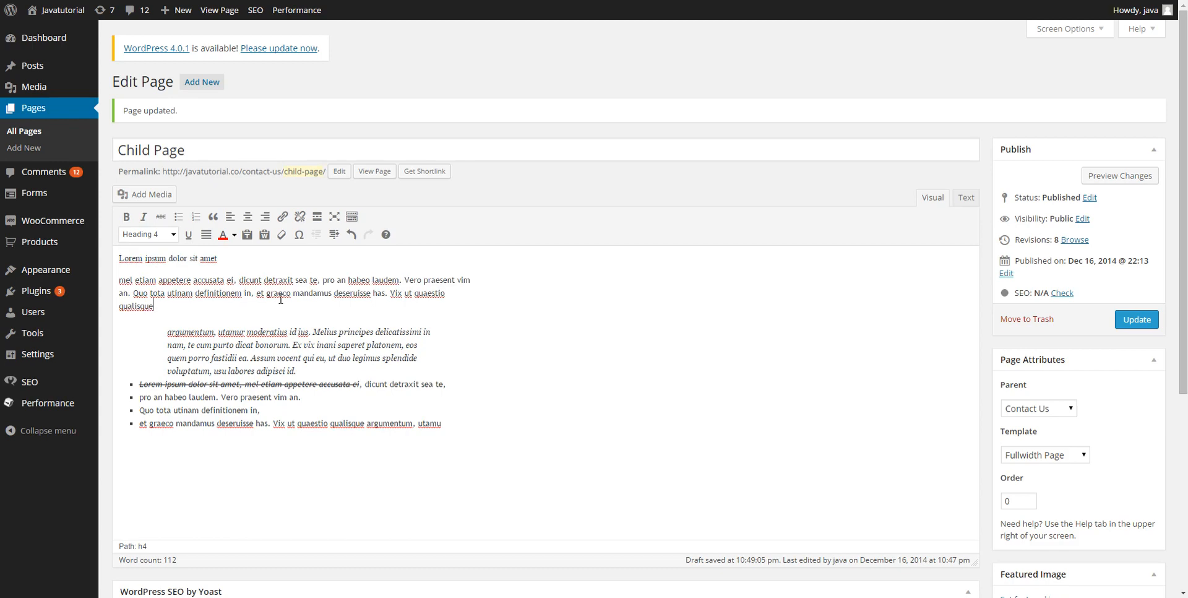
- Look through the special characters available for insertion, then close the chooser without inserting any
click(300, 235)
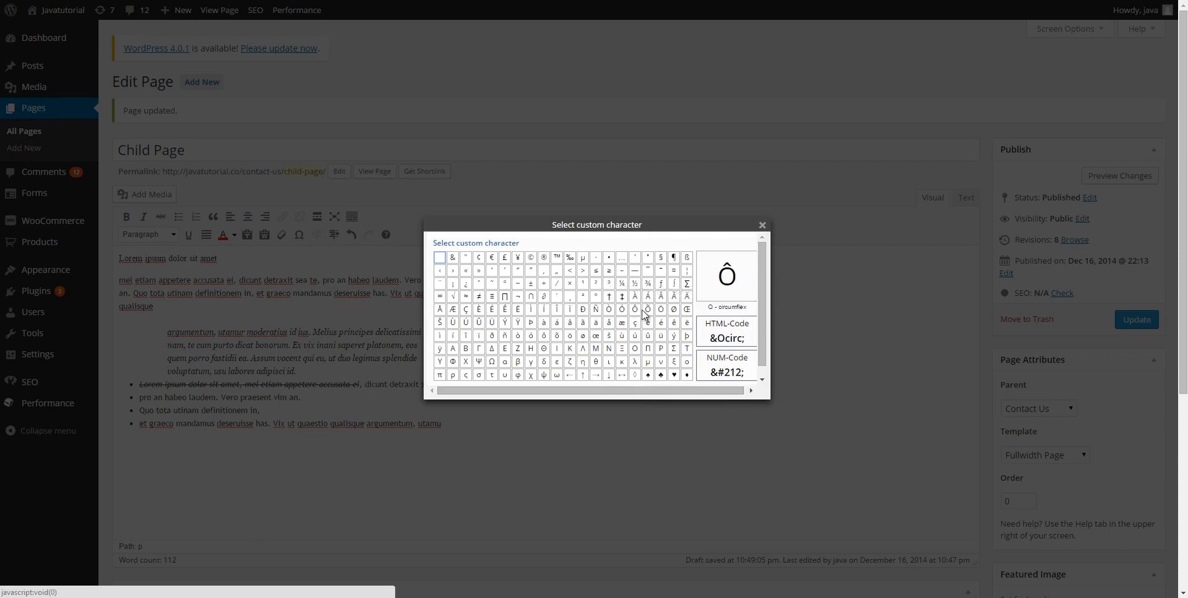
click(762, 225)
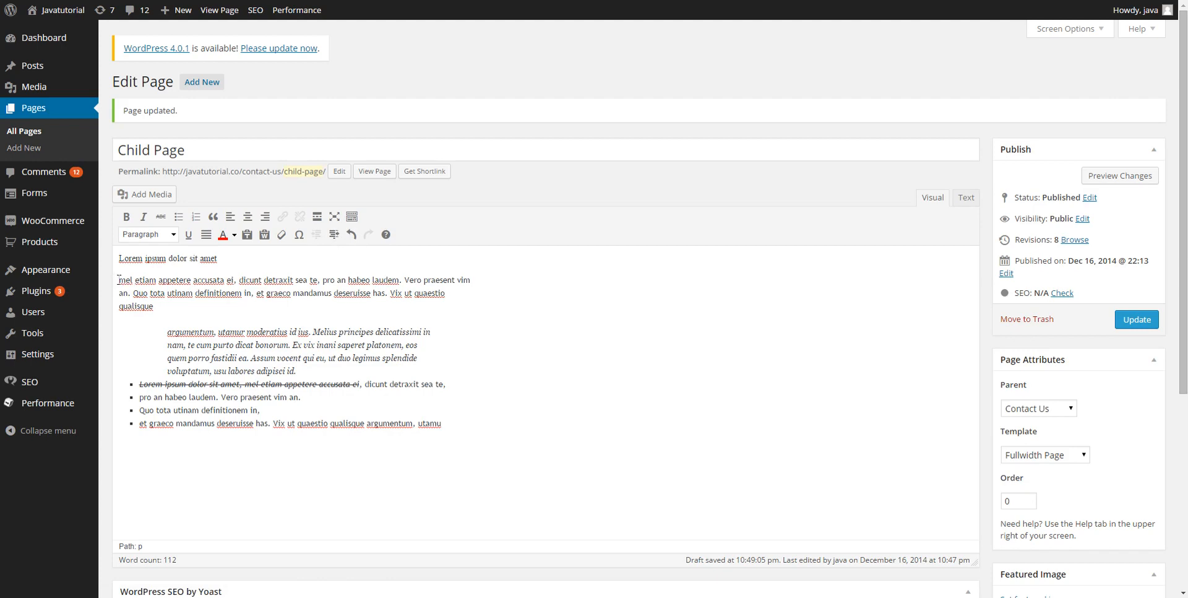
- Indent the first paragraph below the "Lorem ipsum dolor sit amet" line by four levels
click(334, 235)
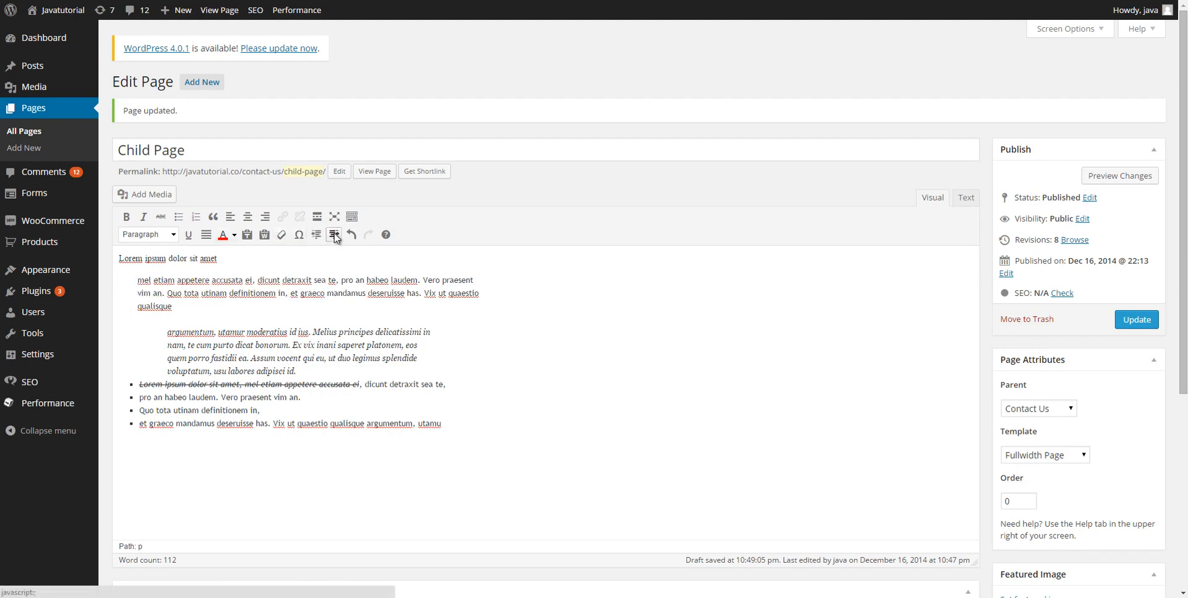
click(334, 235)
click(334, 235)
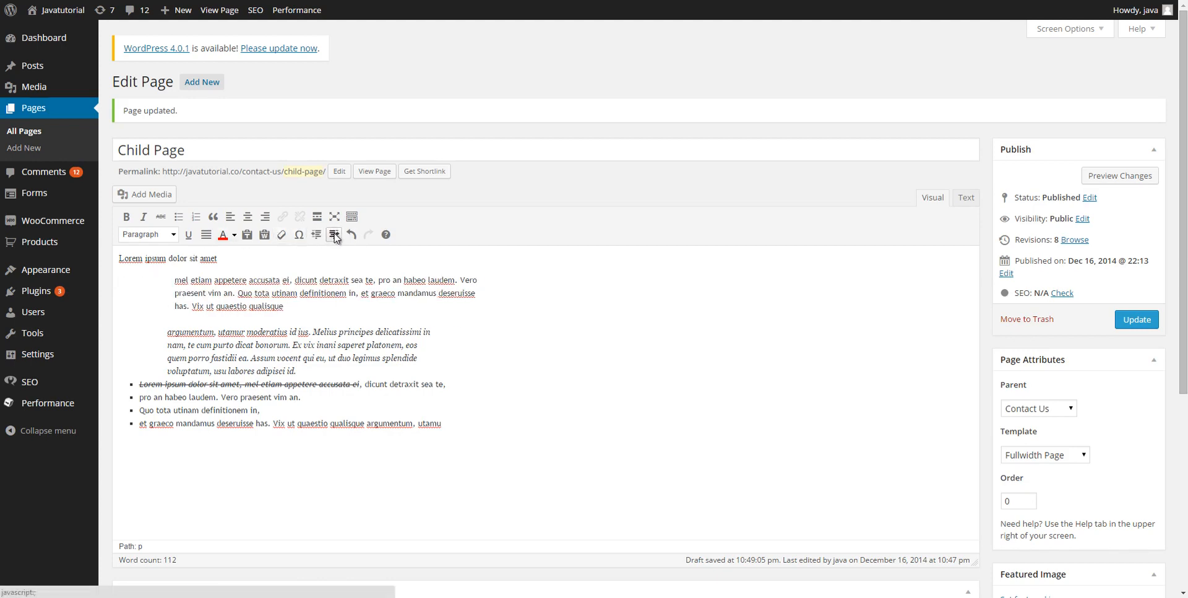
click(334, 235)
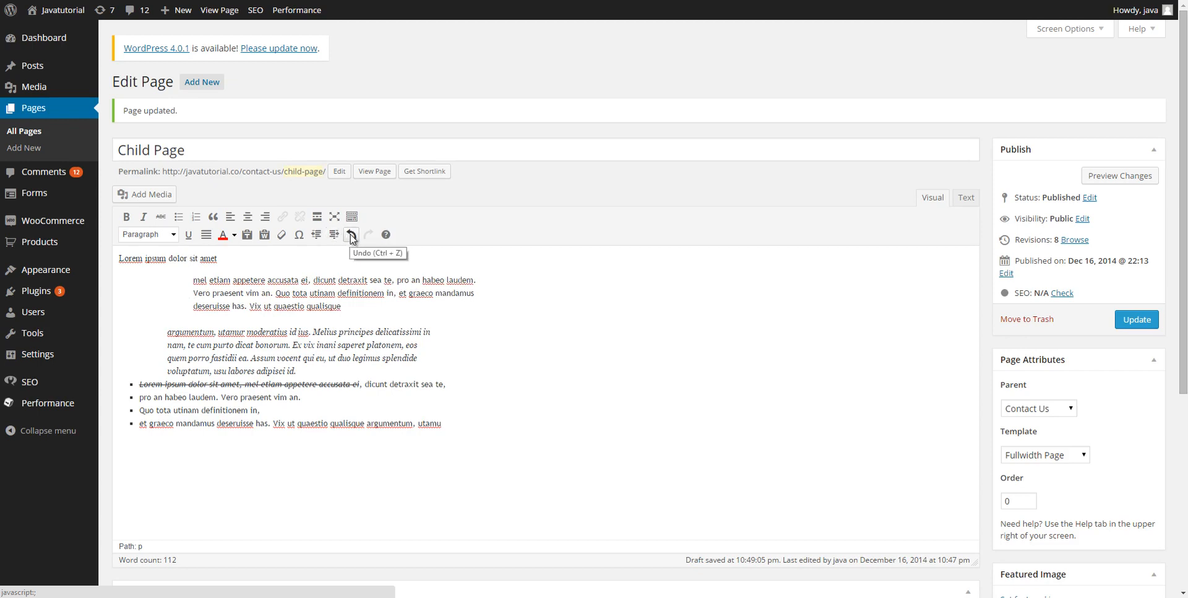
- Undo the most recent indents of the paragraph starting with "mel etiam appetere"
click(351, 235)
click(351, 235)
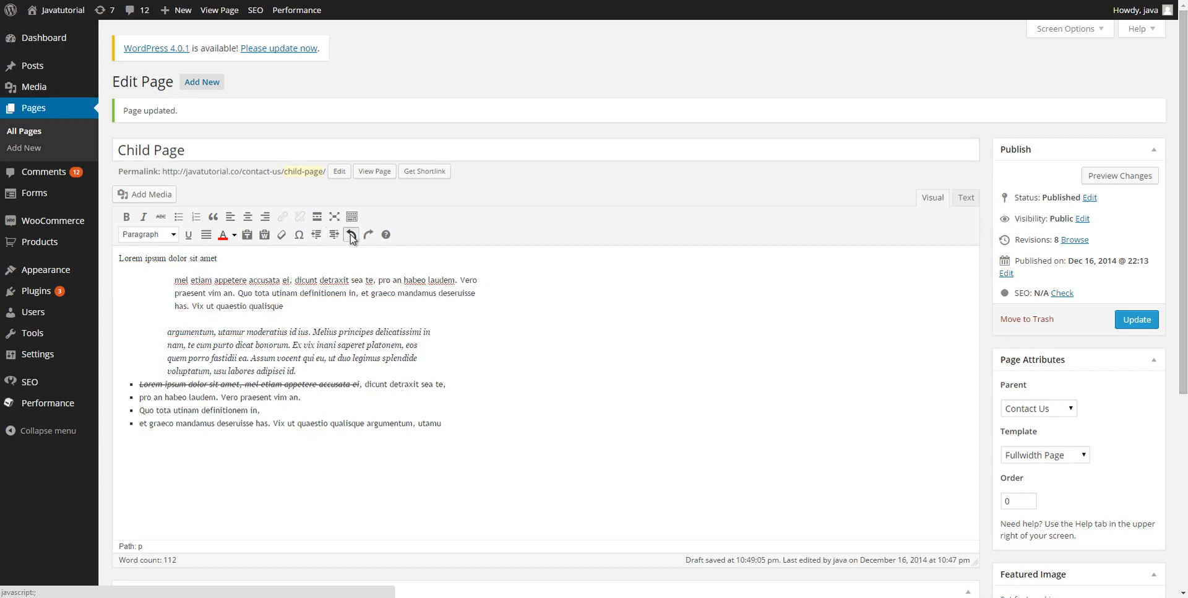